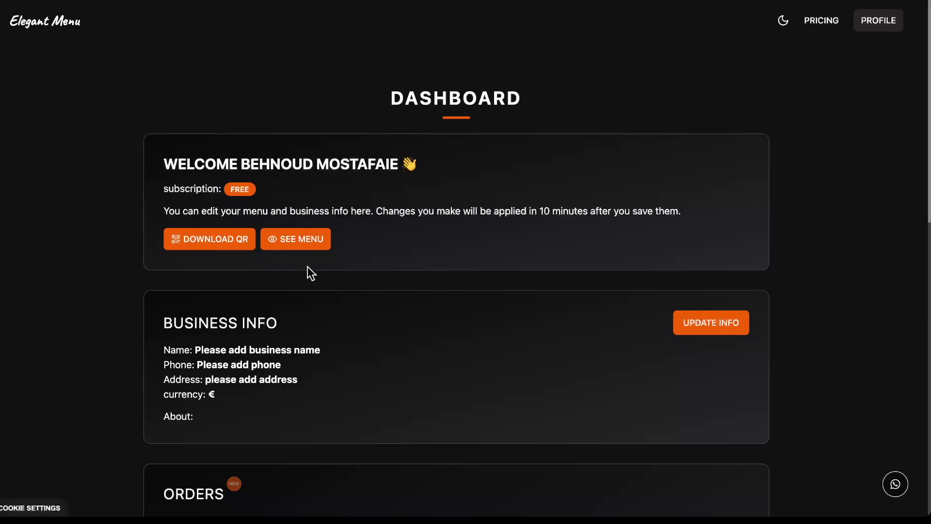
In the menu editor, create a new 'deserts' category, then expand MAIN to show its dishes.
{"action": "scroll", "coordinate": [310, 273], "scroll_direction": "down", "scroll_amount": 8}
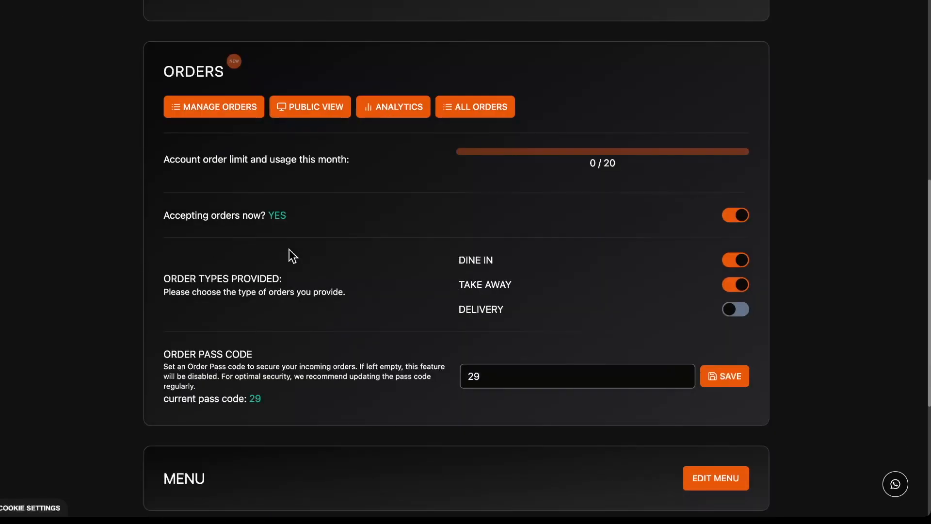
{"action": "scroll", "coordinate": [293, 255], "scroll_direction": "down", "scroll_amount": 5}
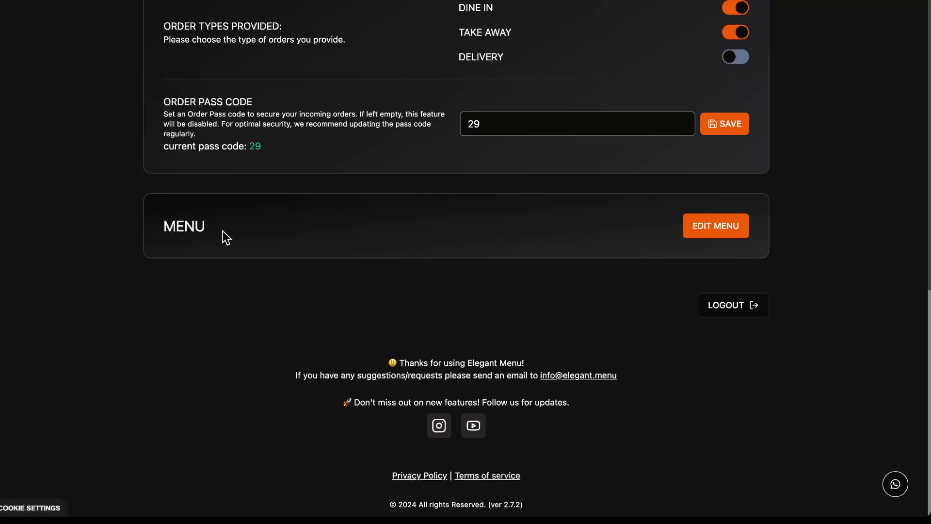
{"action": "left_click", "coordinate": [715, 224]}
{"action": "left_click", "coordinate": [311, 257]}
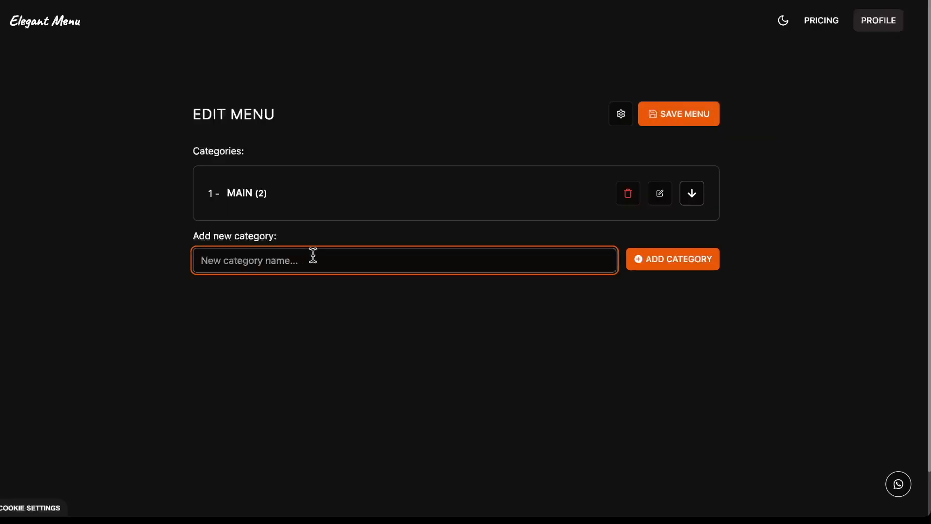
{"action": "type", "text": "desre"}
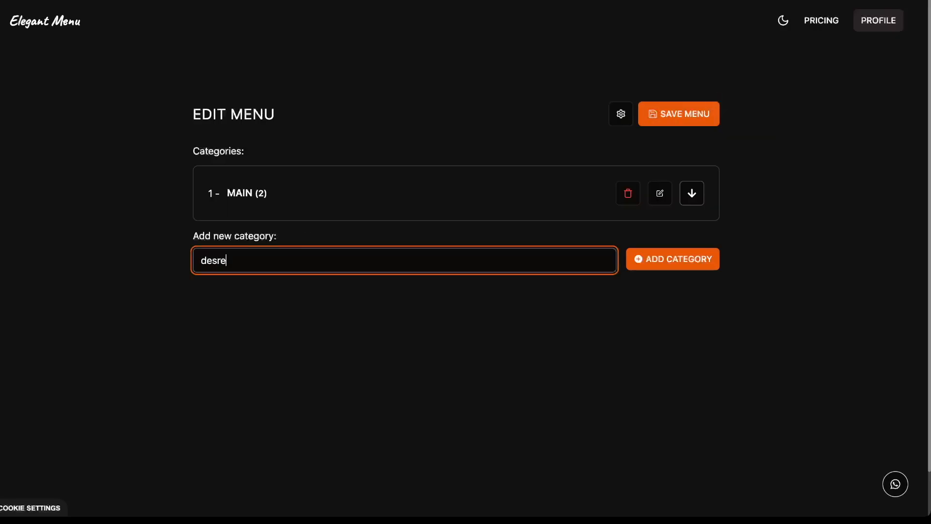
{"action": "key", "text": "BackSpace"}
{"action": "key", "text": "BackSpace"}
{"action": "type", "text": "erts"}
{"action": "key", "text": "Return"}
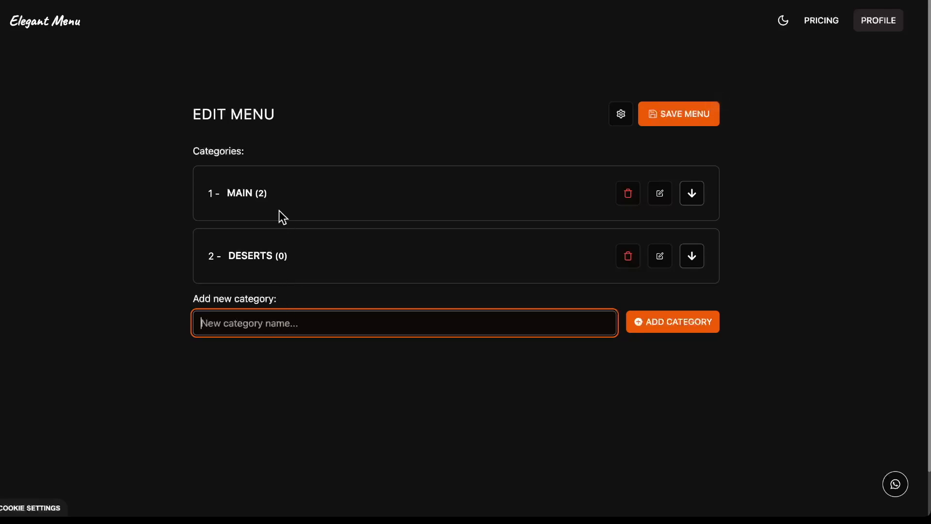
{"action": "left_click", "coordinate": [692, 195]}
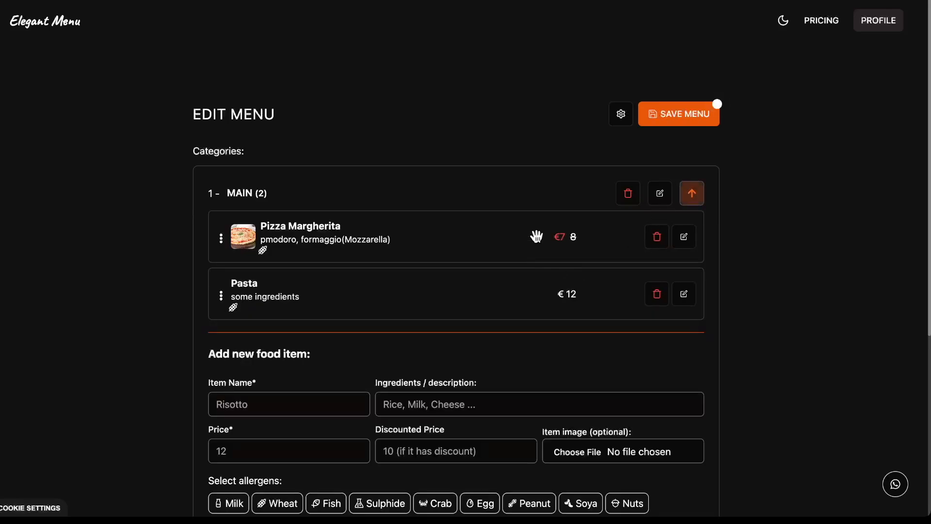
Add Risoto under MAIN with description 'some text', price 8 and the Wheat allergen.
{"action": "scroll", "coordinate": [357, 258], "scroll_direction": "down", "scroll_amount": 1}
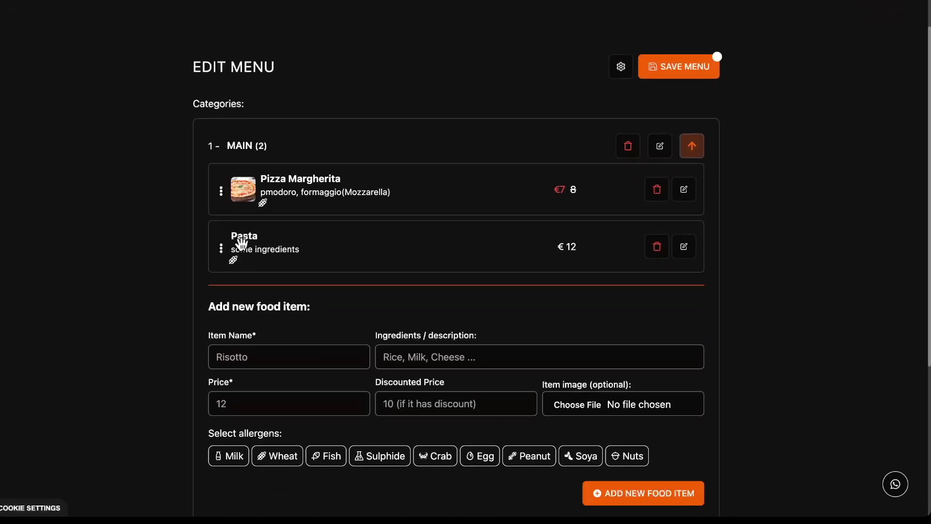
{"action": "left_click", "coordinate": [257, 356]}
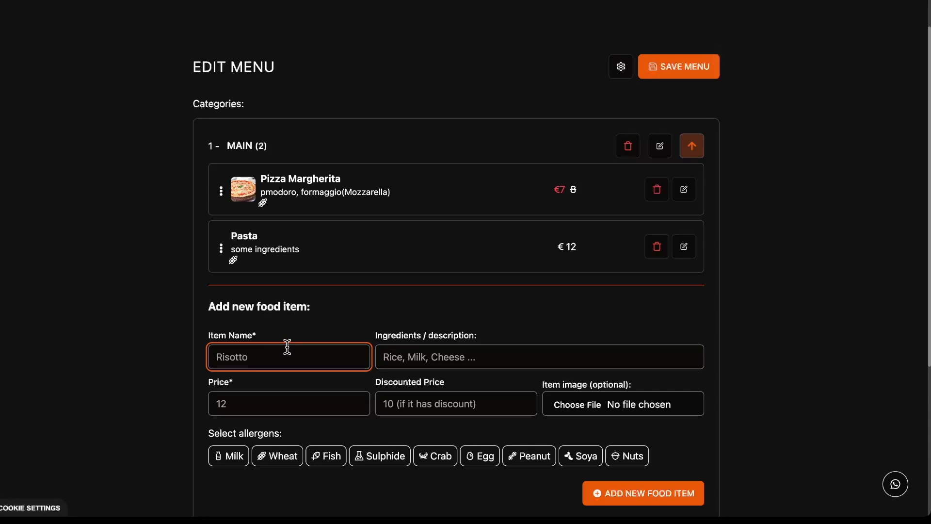
{"action": "type", "text": "Risoto"}
{"action": "left_click", "coordinate": [423, 354]}
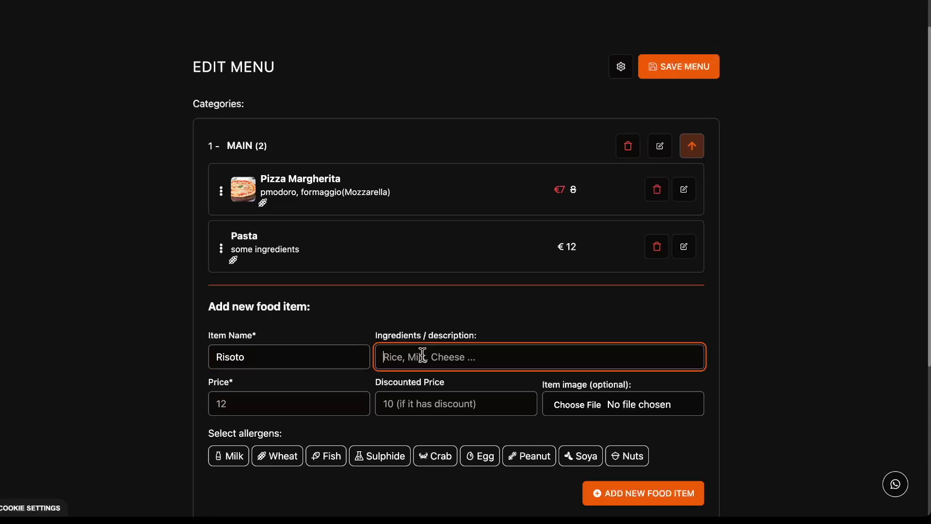
{"action": "type", "text": "some text"}
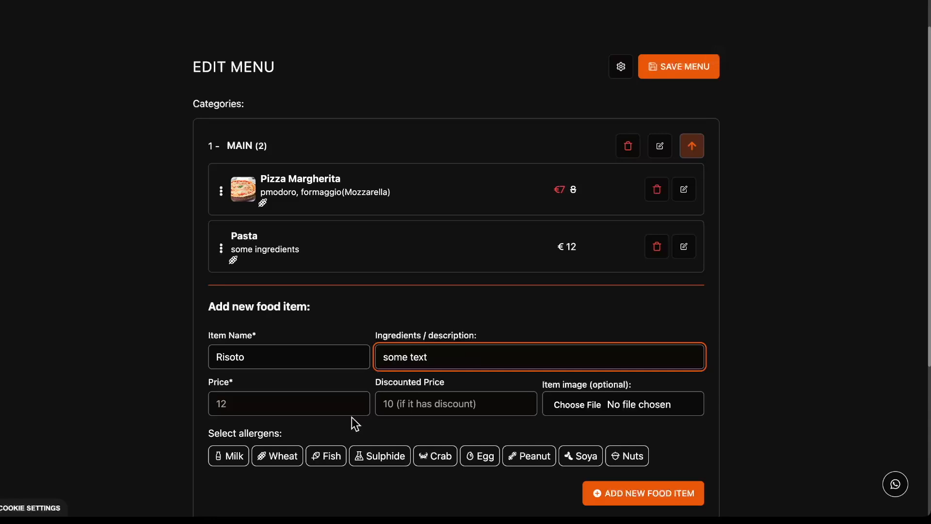
{"action": "left_click", "coordinate": [297, 402]}
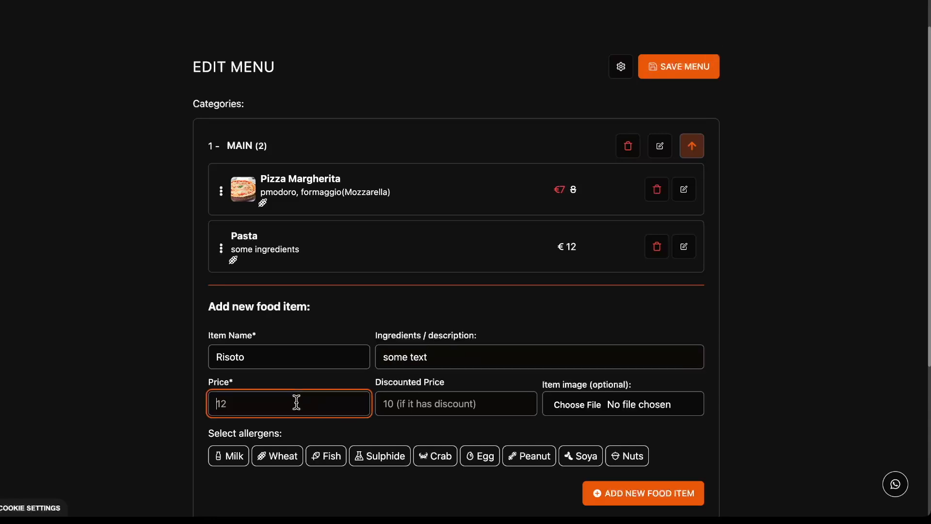
{"action": "type", "text": "8"}
{"action": "left_click", "coordinate": [405, 403]}
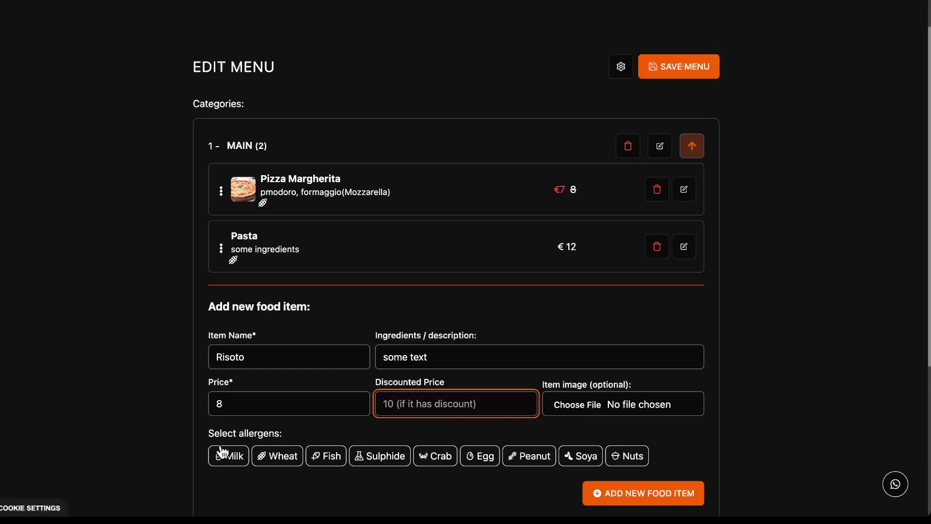
{"action": "left_click", "coordinate": [285, 456]}
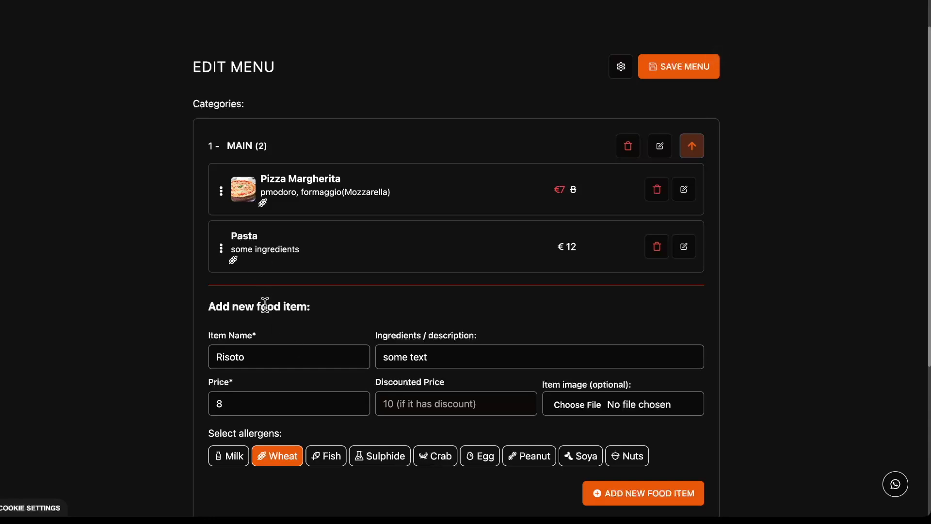
{"action": "left_click", "coordinate": [684, 494]}
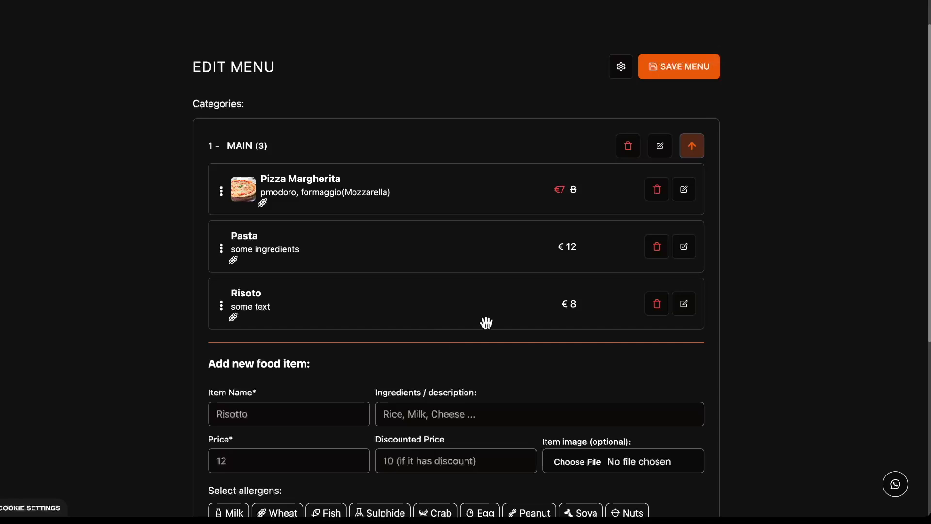
Collapse MAIN and check the still-empty DESERTS category.
{"action": "scroll", "coordinate": [658, 301], "scroll_direction": "down", "scroll_amount": 2}
{"action": "scroll", "coordinate": [683, 218], "scroll_direction": "up", "scroll_amount": 4}
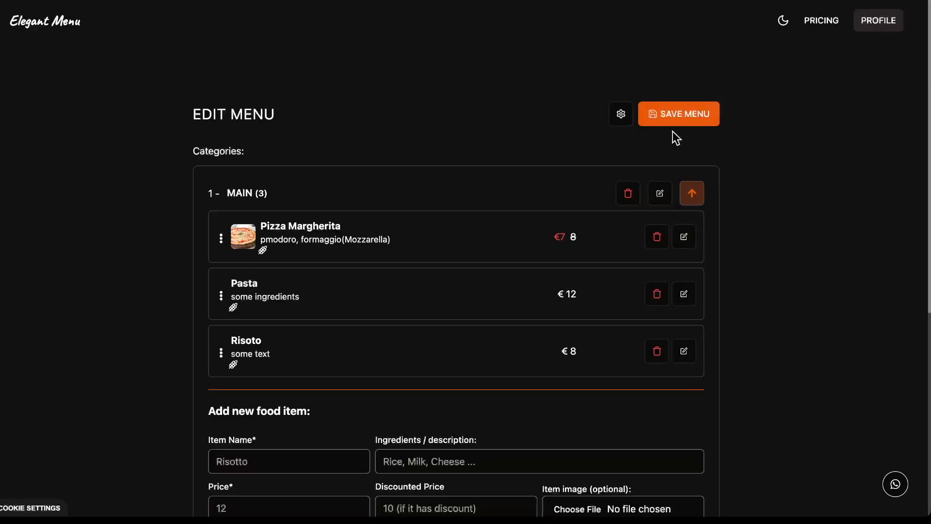
{"action": "left_click", "coordinate": [691, 193]}
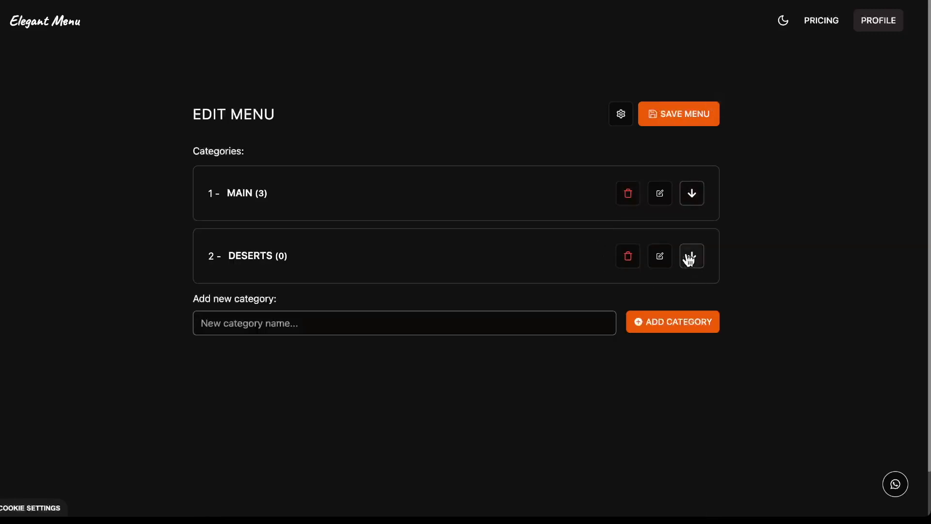
{"action": "left_click", "coordinate": [691, 257]}
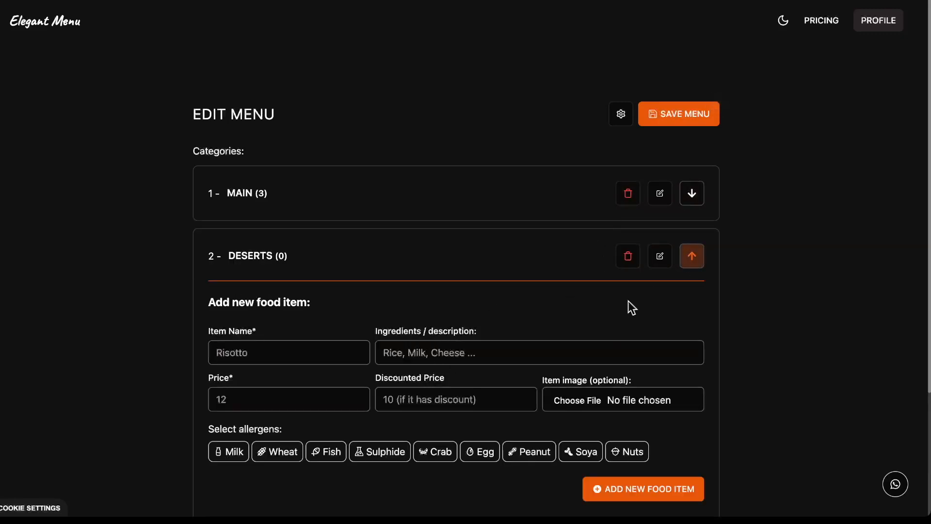
{"action": "left_click", "coordinate": [691, 257]}
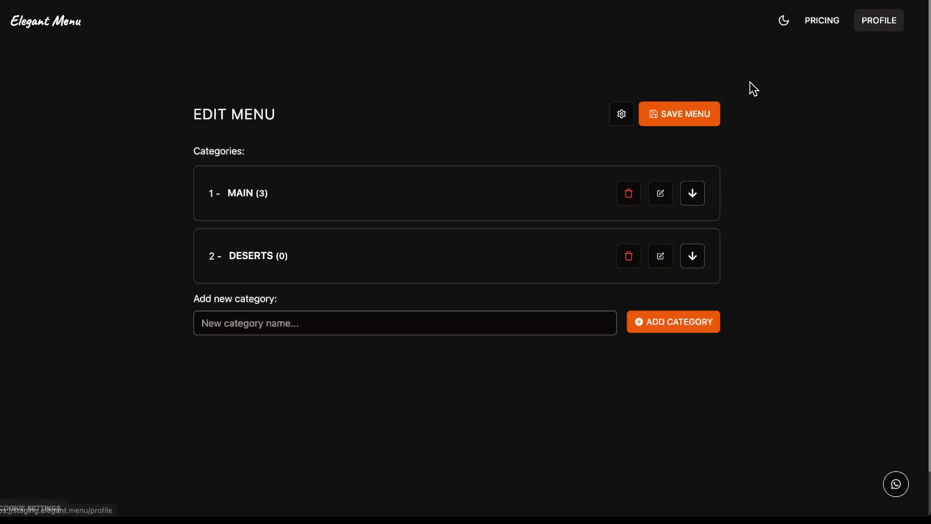
Save the menu changes and go back to the dashboard.
{"action": "left_click", "coordinate": [699, 118]}
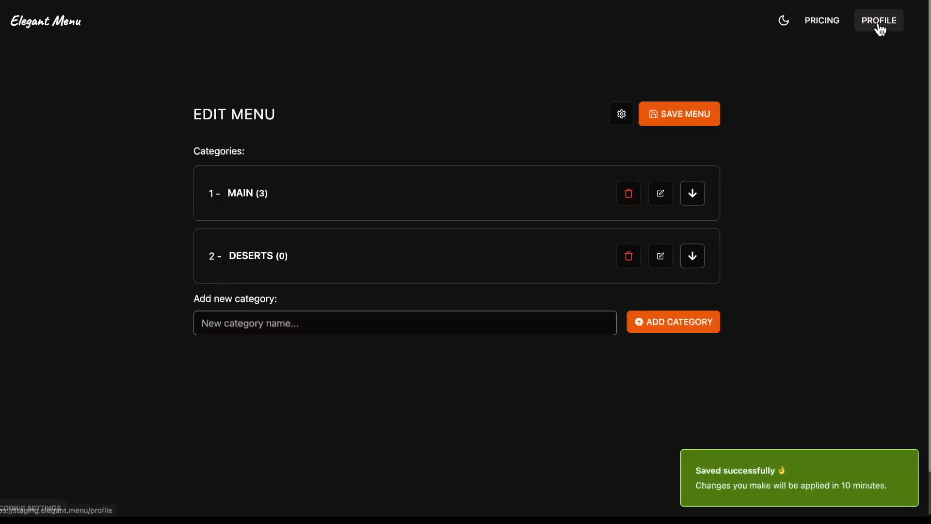
{"action": "left_click", "coordinate": [880, 29]}
{"action": "scroll", "coordinate": [383, 253], "scroll_direction": "down", "scroll_amount": 2}
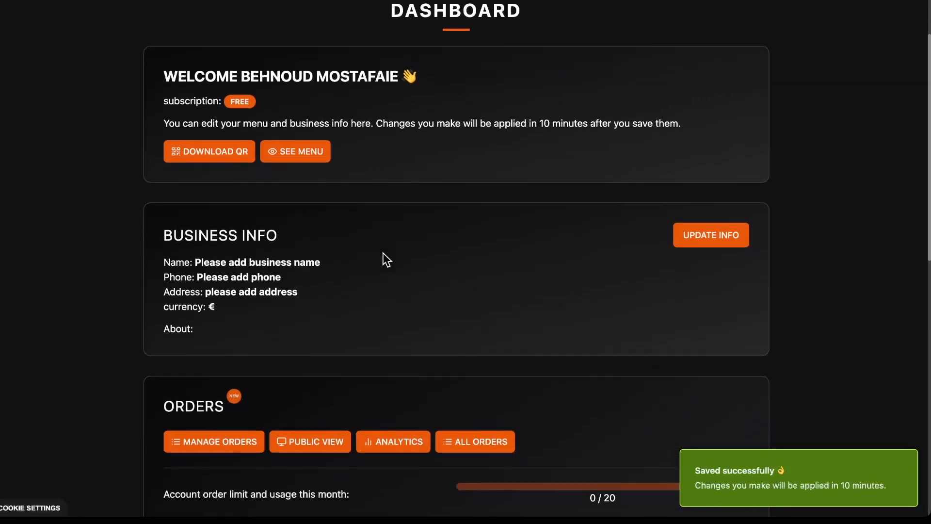
{"action": "scroll", "coordinate": [385, 253], "scroll_direction": "down", "scroll_amount": 2}
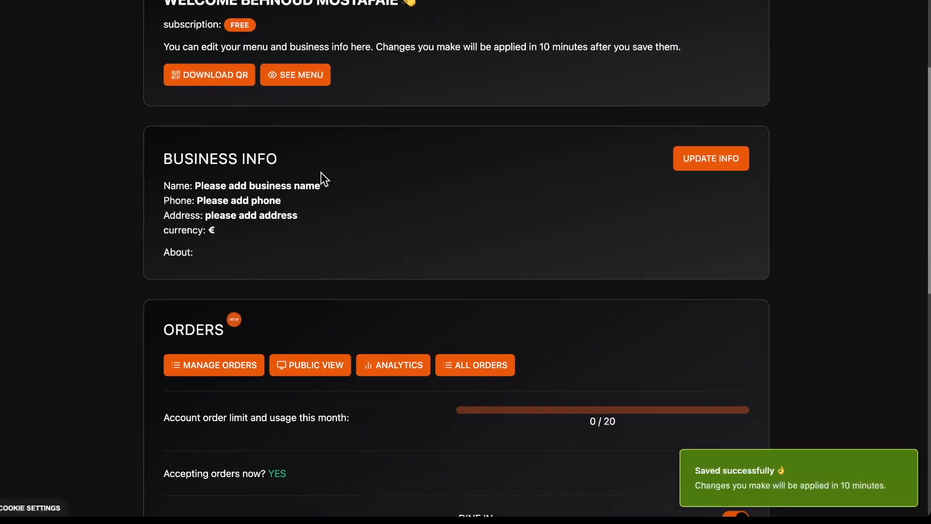
Change the business name to 'Star restaurant' in the business info form, leaving currency on Euro.
{"action": "left_click", "coordinate": [720, 168]}
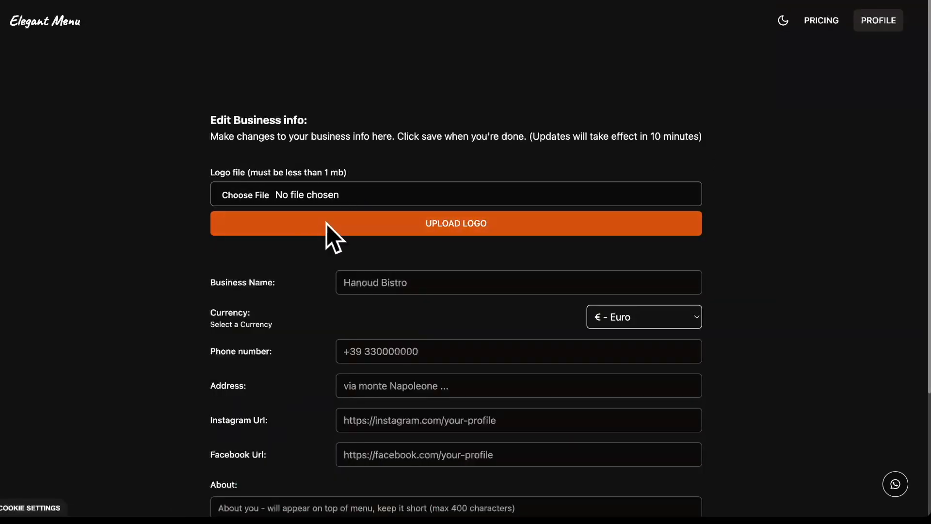
{"action": "scroll", "coordinate": [412, 257], "scroll_direction": "down", "scroll_amount": 1}
{"action": "left_click", "coordinate": [412, 256]}
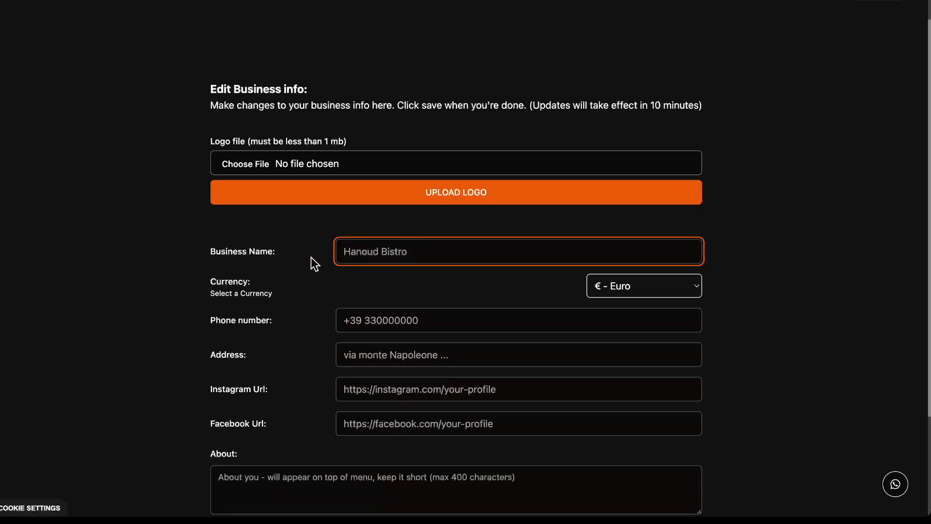
{"action": "type", "text": "Star restaurant"}
{"action": "left_click", "coordinate": [444, 280]}
{"action": "scroll", "coordinate": [499, 278], "scroll_direction": "down", "scroll_amount": 3}
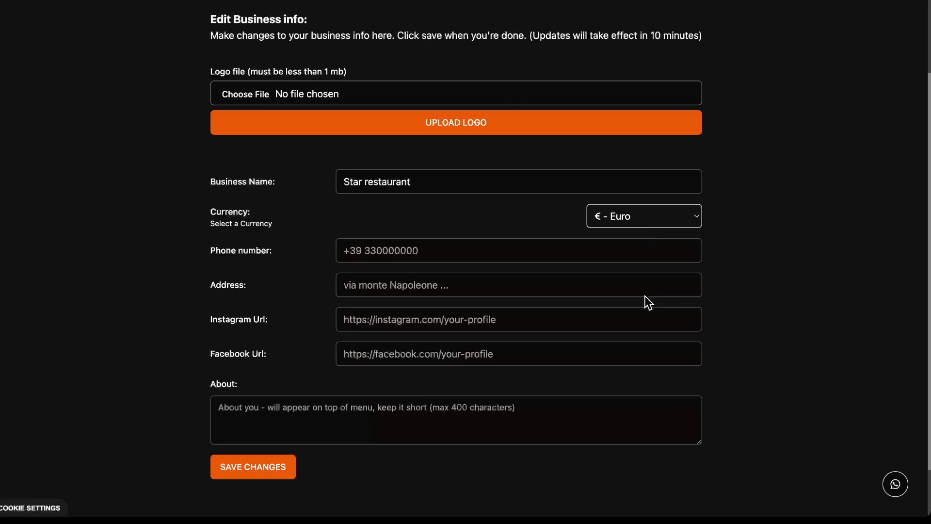
{"action": "left_click", "coordinate": [809, 319]}
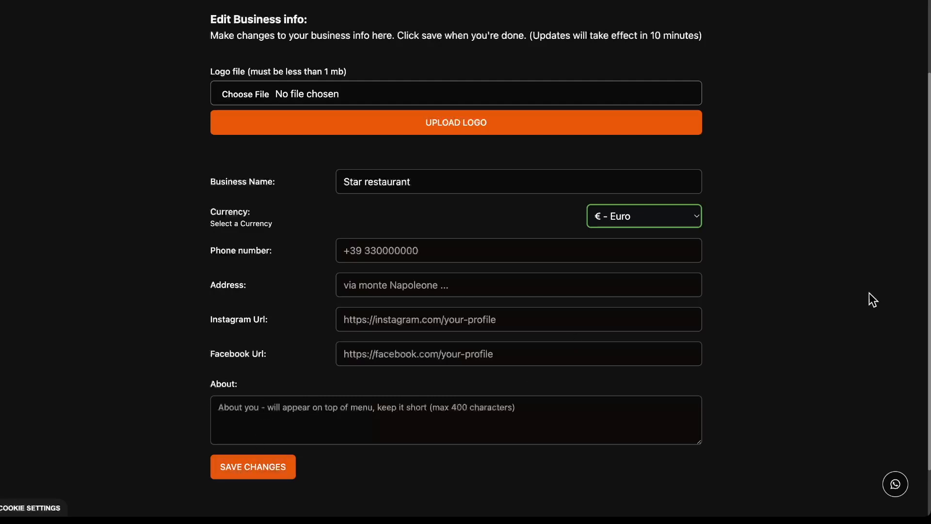
{"action": "scroll", "coordinate": [824, 275], "scroll_direction": "up", "scroll_amount": 2}
{"action": "scroll", "coordinate": [824, 276], "scroll_direction": "up", "scroll_amount": 1}
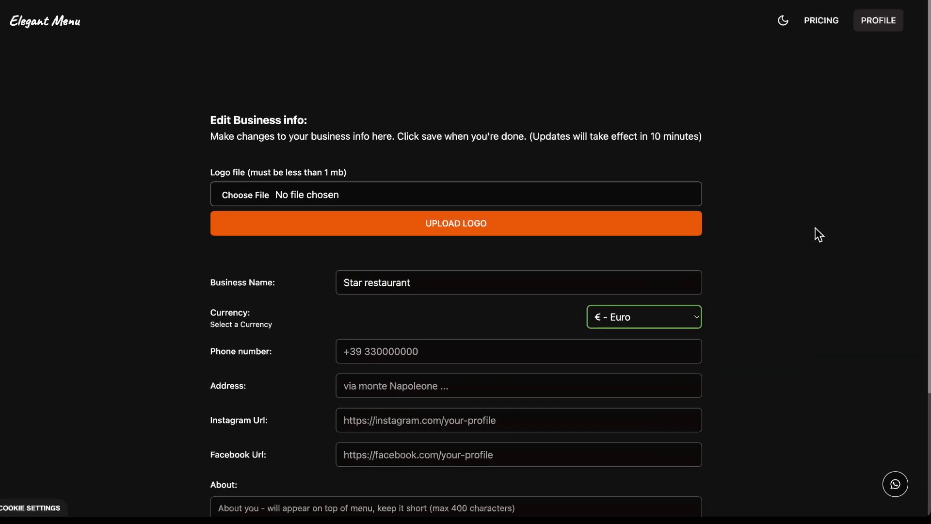
Back on the dashboard, toggle accepting orders off and on again, leaving the order limit at 20.
{"action": "left_click", "coordinate": [878, 21]}
{"action": "scroll", "coordinate": [306, 289], "scroll_direction": "down", "scroll_amount": 6}
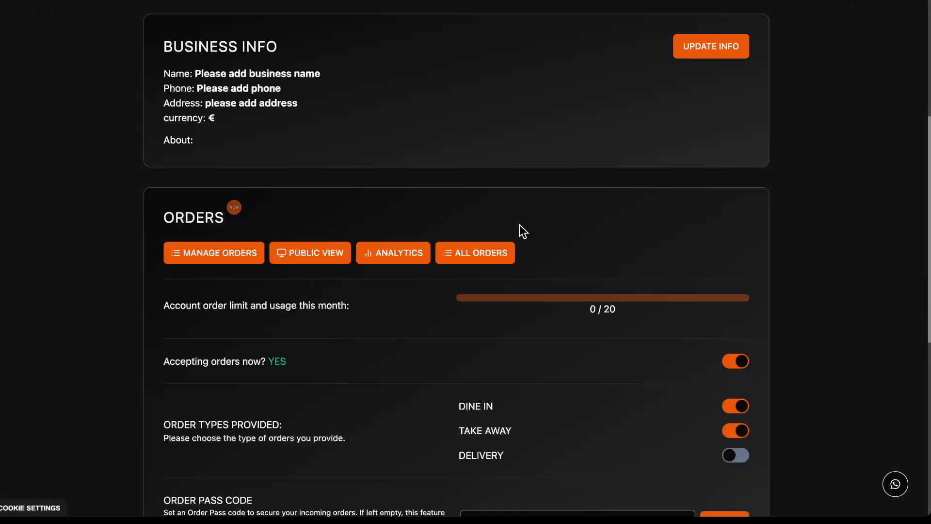
{"action": "scroll", "coordinate": [386, 282], "scroll_direction": "down", "scroll_amount": 1}
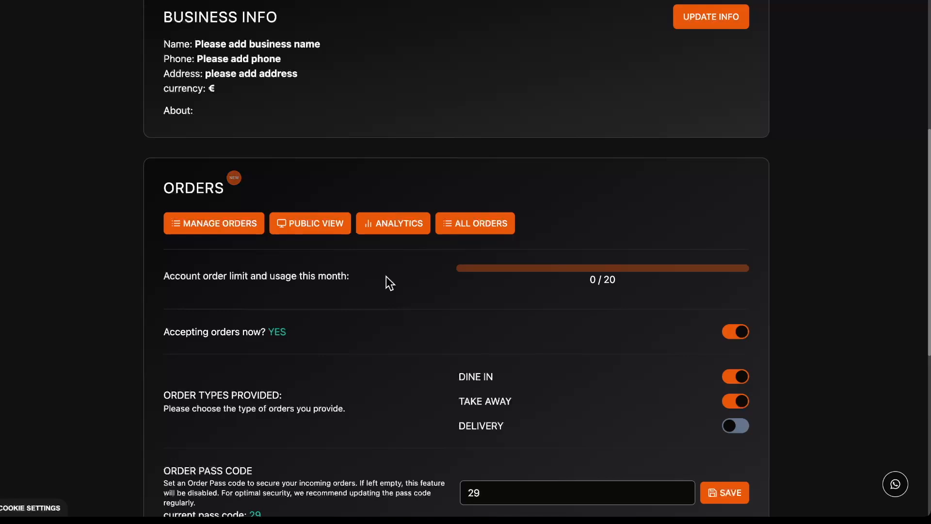
{"action": "scroll", "coordinate": [576, 313], "scroll_direction": "down", "scroll_amount": 1}
{"action": "left_click", "coordinate": [738, 298]}
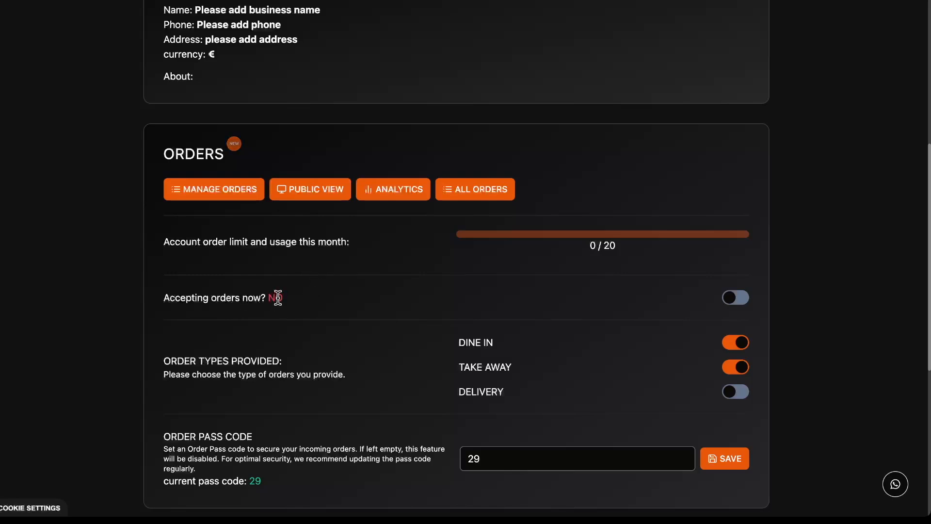
{"action": "left_click", "coordinate": [736, 298]}
{"action": "double_click", "coordinate": [610, 245]}
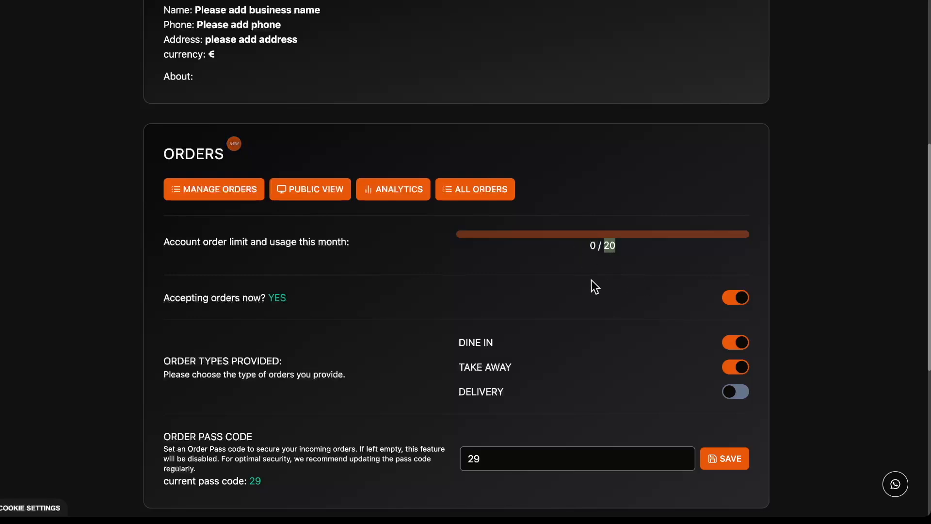
{"action": "scroll", "coordinate": [558, 263], "scroll_direction": "down", "scroll_amount": 1}
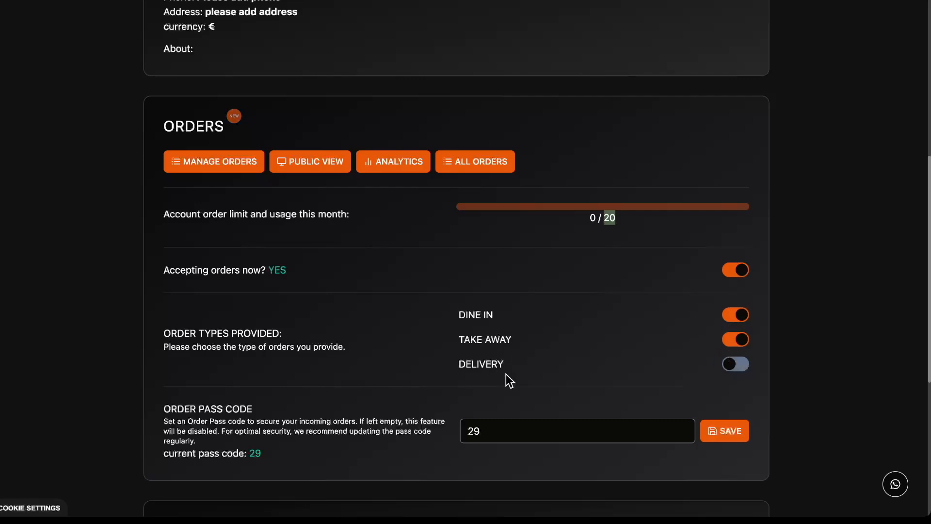
Enable delivery orders and clear the existing order pass code to disable it.
{"action": "left_click", "coordinate": [736, 364]}
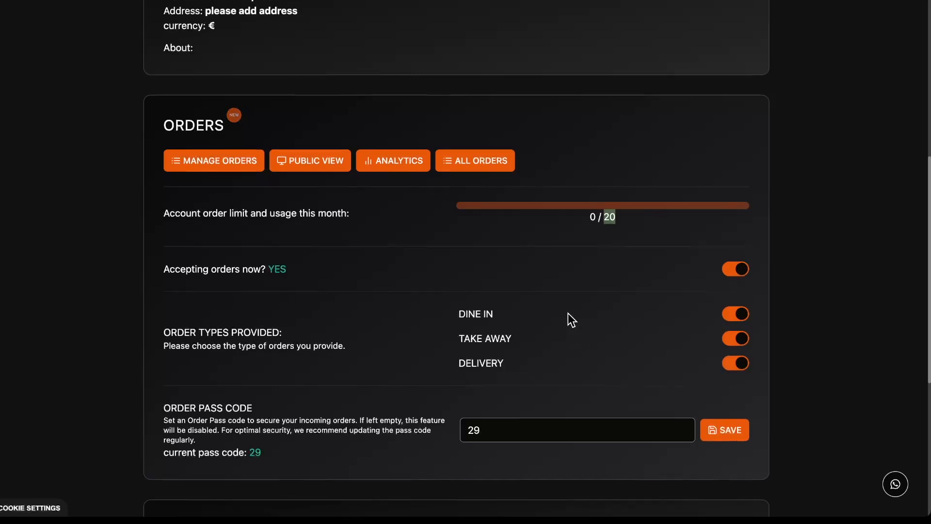
{"action": "scroll", "coordinate": [569, 313], "scroll_direction": "down", "scroll_amount": 2}
{"action": "left_click", "coordinate": [501, 369]}
{"action": "double_click", "coordinate": [542, 368]}
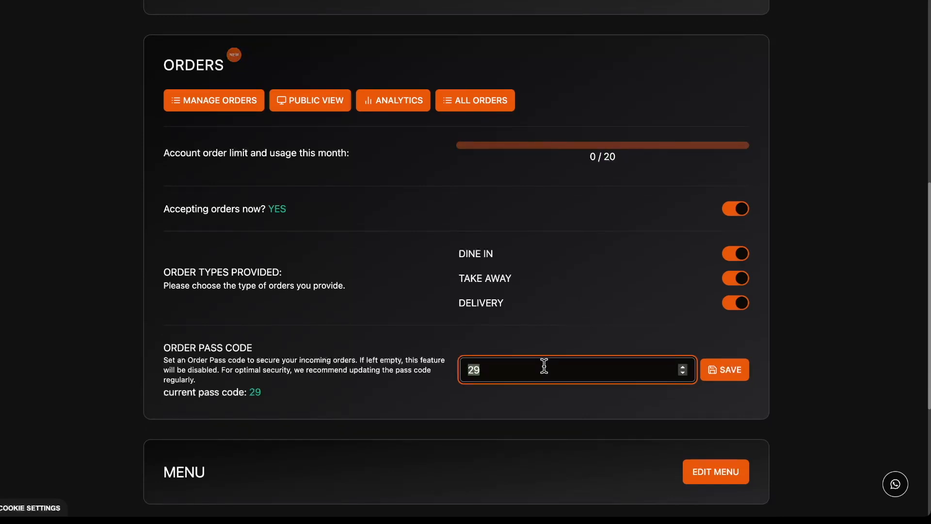
{"action": "key", "text": "BackSpace"}
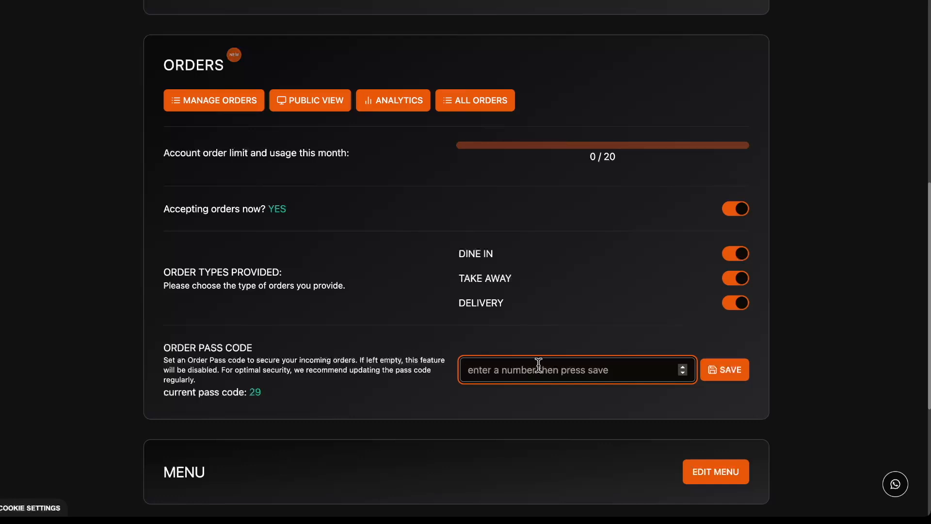
{"action": "left_click", "coordinate": [712, 371]}
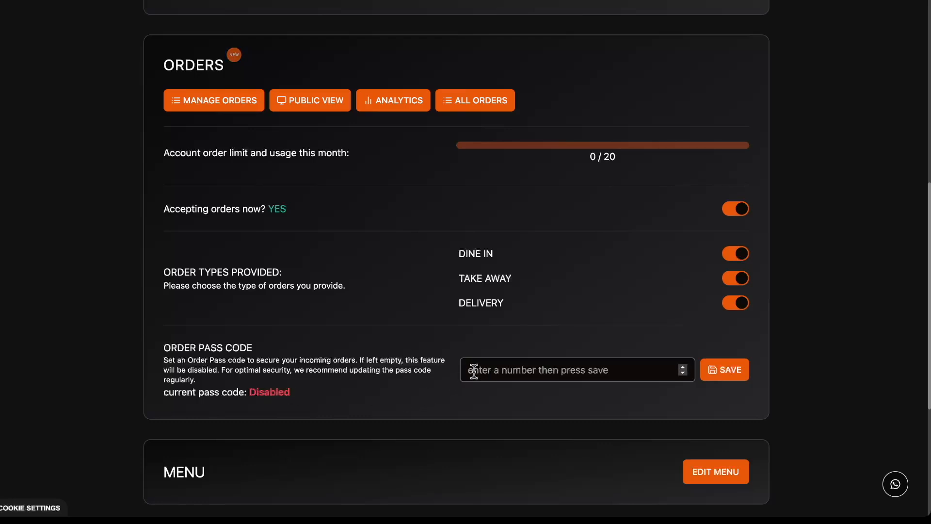
Enter a new two-digit order pass code, save it, and review the updated order settings.
{"action": "left_click", "coordinate": [496, 369]}
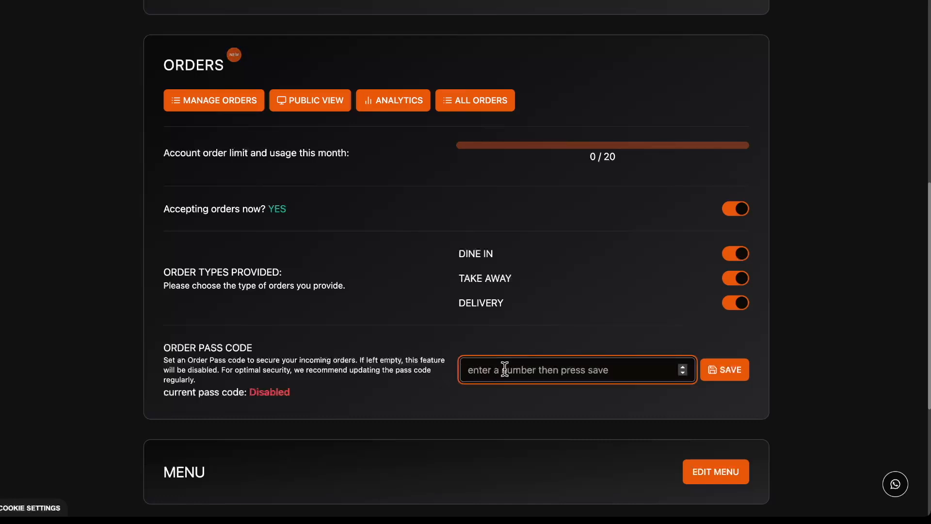
{"action": "type", "text": "49"}
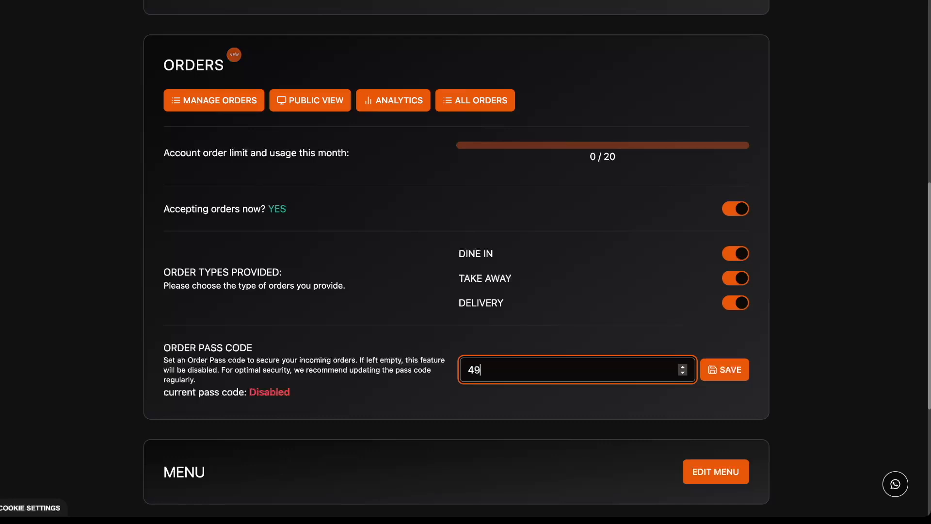
{"action": "left_click", "coordinate": [732, 370]}
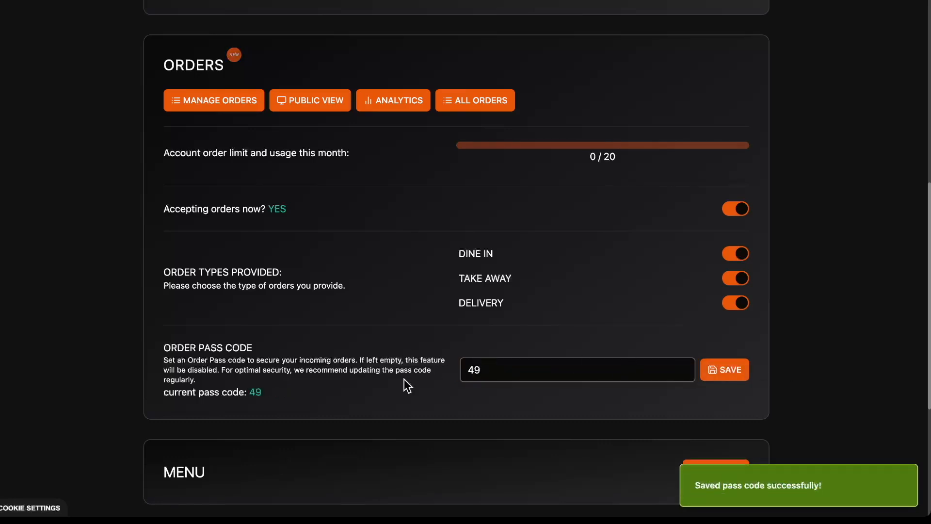
{"action": "double_click", "coordinate": [255, 392]}
{"action": "left_click", "coordinate": [279, 393]}
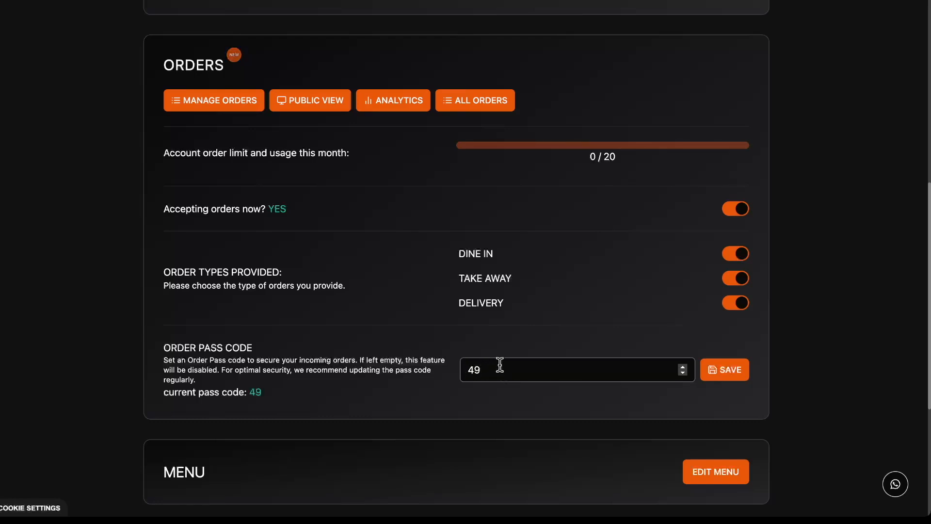
{"action": "scroll", "coordinate": [502, 366], "scroll_direction": "down", "scroll_amount": 2}
{"action": "scroll", "coordinate": [507, 359], "scroll_direction": "down", "scroll_amount": 2}
{"action": "scroll", "coordinate": [507, 359], "scroll_direction": "up", "scroll_amount": 4}
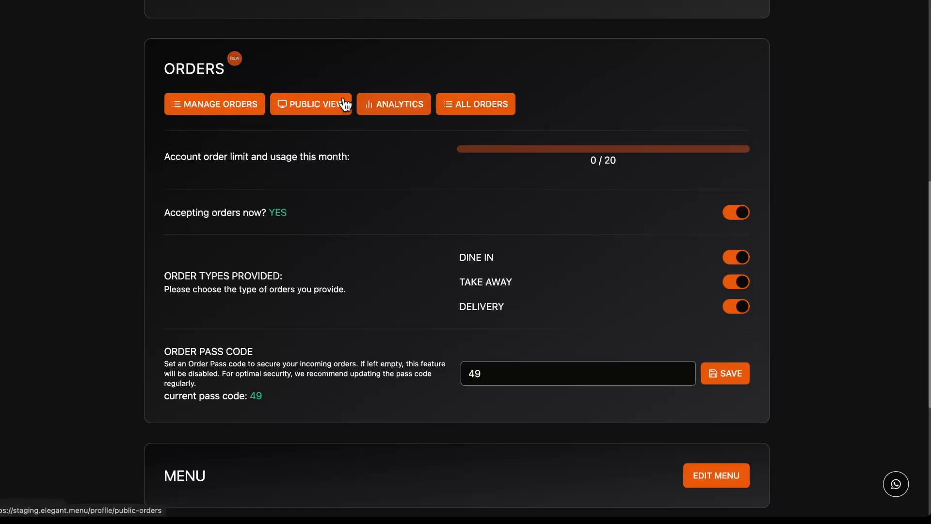
{"action": "scroll", "coordinate": [490, 271], "scroll_direction": "up", "scroll_amount": 4}
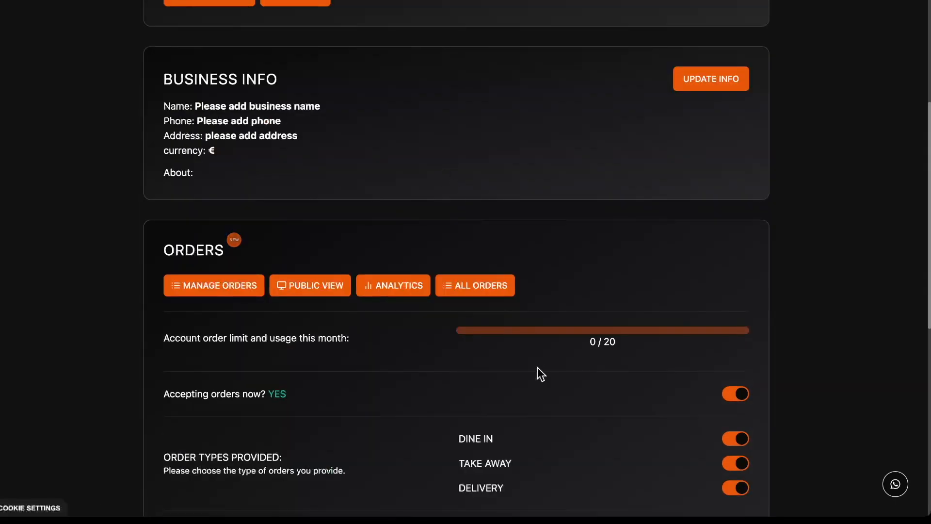
{"action": "scroll", "coordinate": [515, 258], "scroll_direction": "down", "scroll_amount": 1}
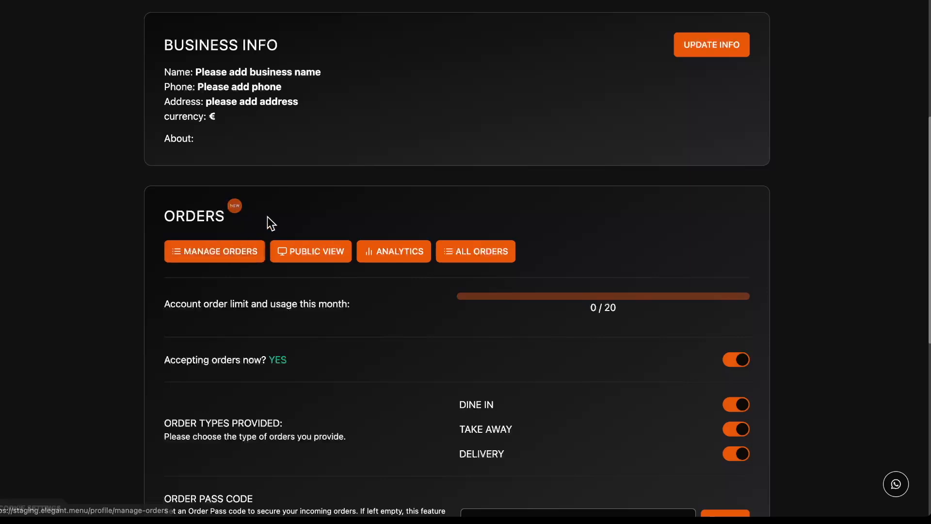
{"action": "scroll", "coordinate": [271, 213], "scroll_direction": "down", "scroll_amount": 1}
{"action": "scroll", "coordinate": [283, 252], "scroll_direction": "down", "scroll_amount": 1}
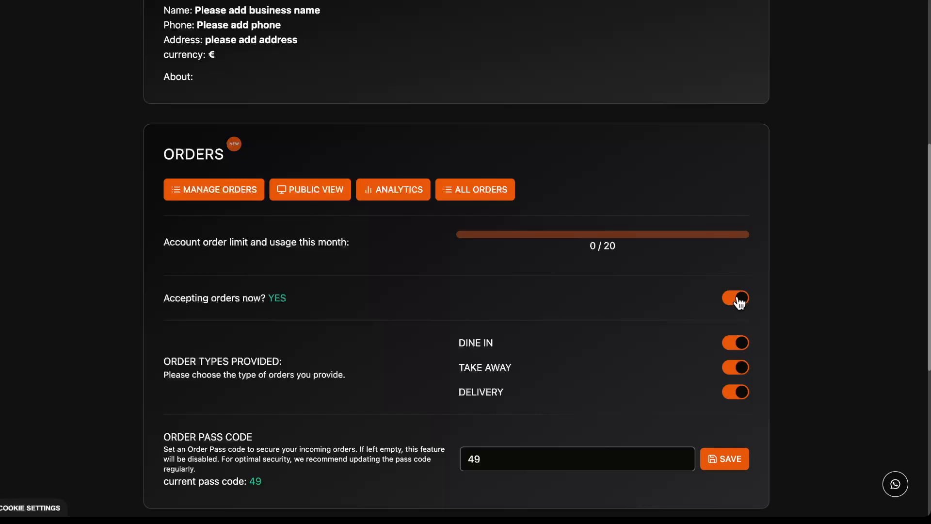
View the empty Manage Orders board, return to the dashboard, and open the public menu.
{"action": "left_click", "coordinate": [240, 192]}
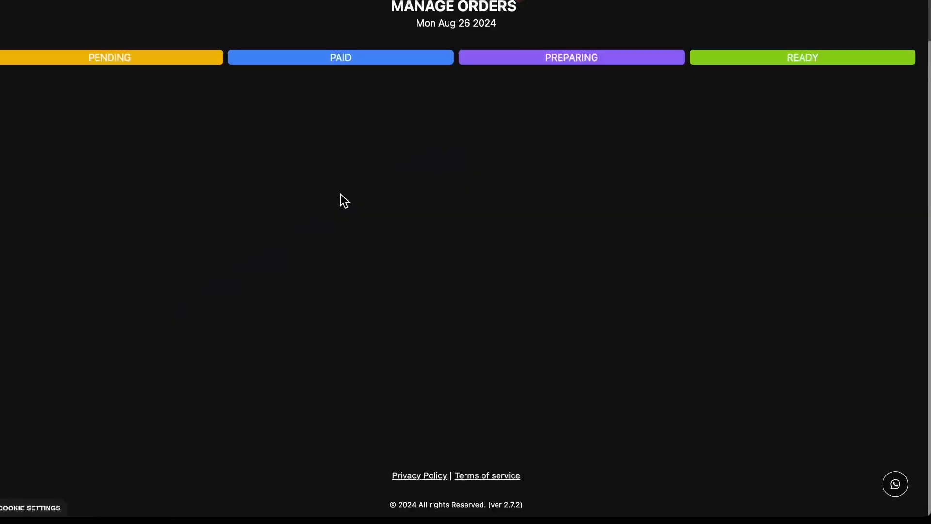
{"action": "scroll", "coordinate": [489, 207], "scroll_direction": "up", "scroll_amount": 1}
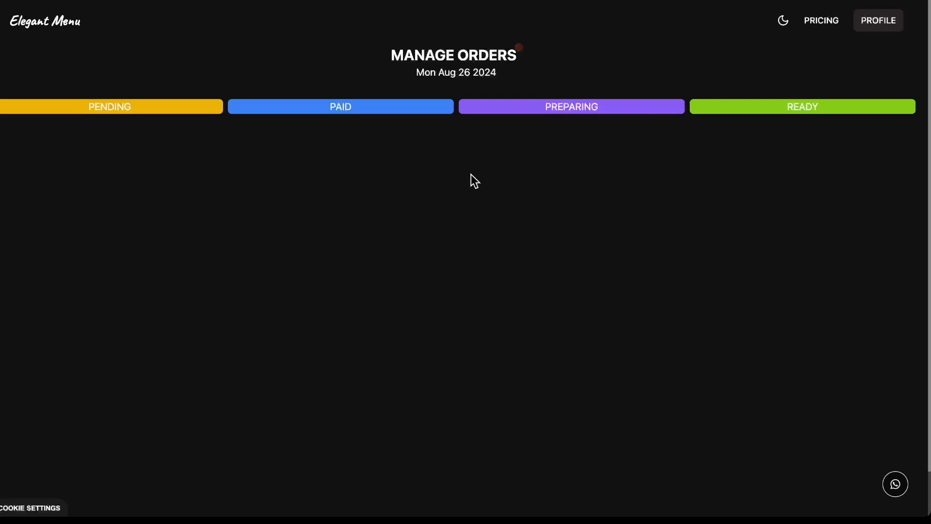
{"action": "key", "text": "alt+Left"}
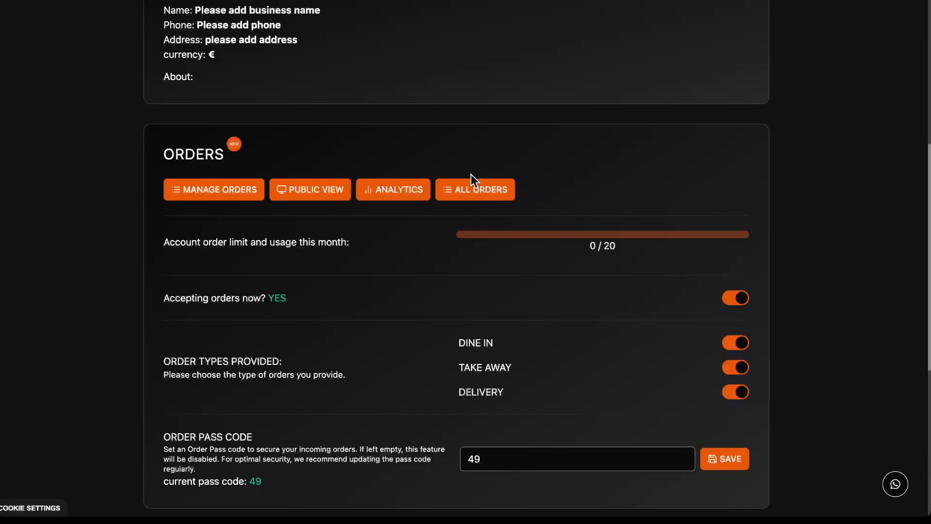
{"action": "scroll", "coordinate": [412, 252], "scroll_direction": "down", "scroll_amount": 2}
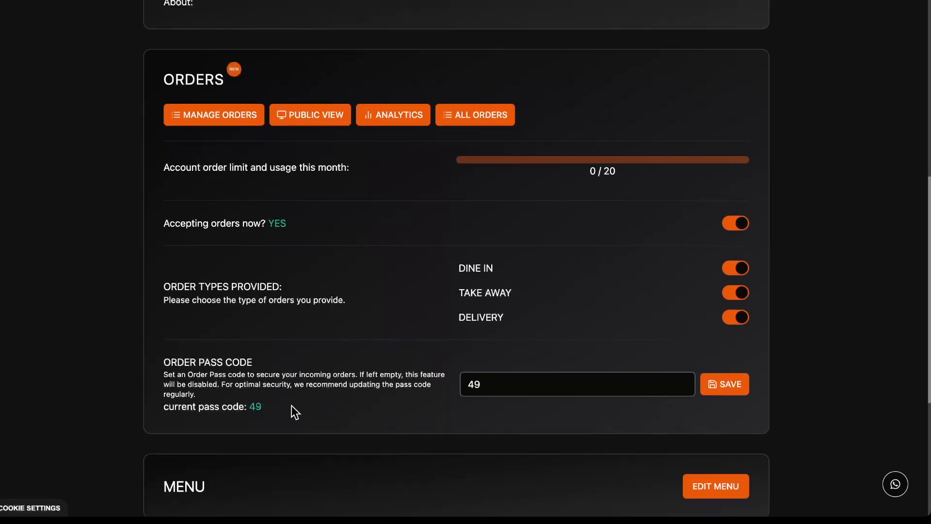
{"action": "scroll", "coordinate": [358, 380], "scroll_direction": "up", "scroll_amount": 10}
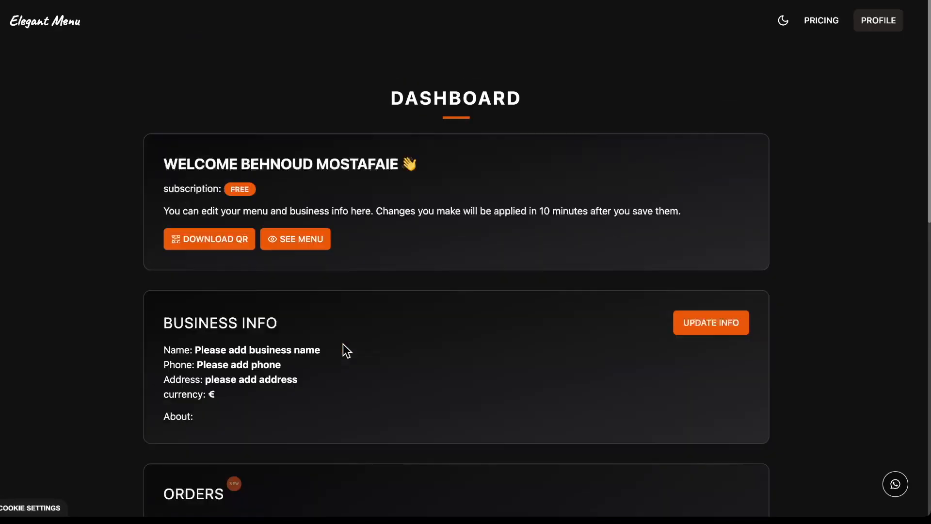
{"action": "left_click", "coordinate": [322, 241]}
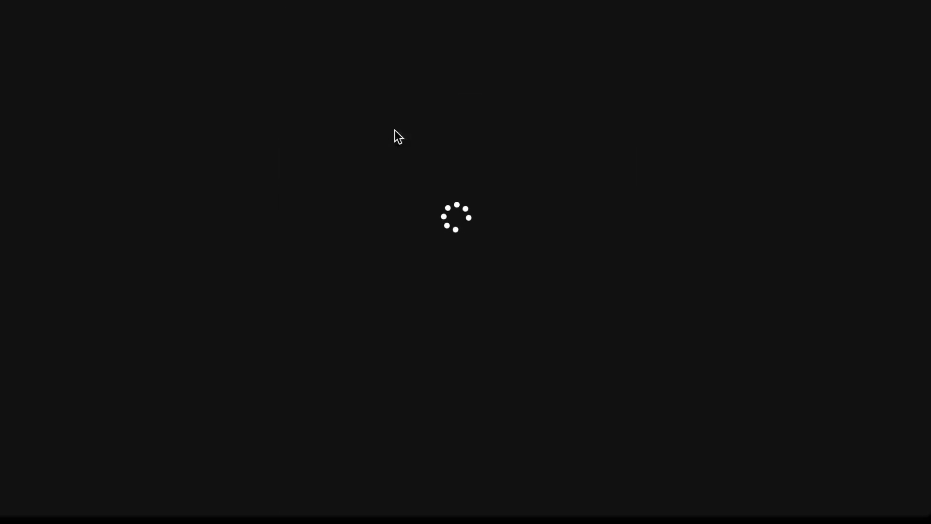
Pick Pizza Margherita and Pasta from MAIN and start a new order.
{"action": "scroll", "coordinate": [410, 160], "scroll_direction": "down", "scroll_amount": 1}
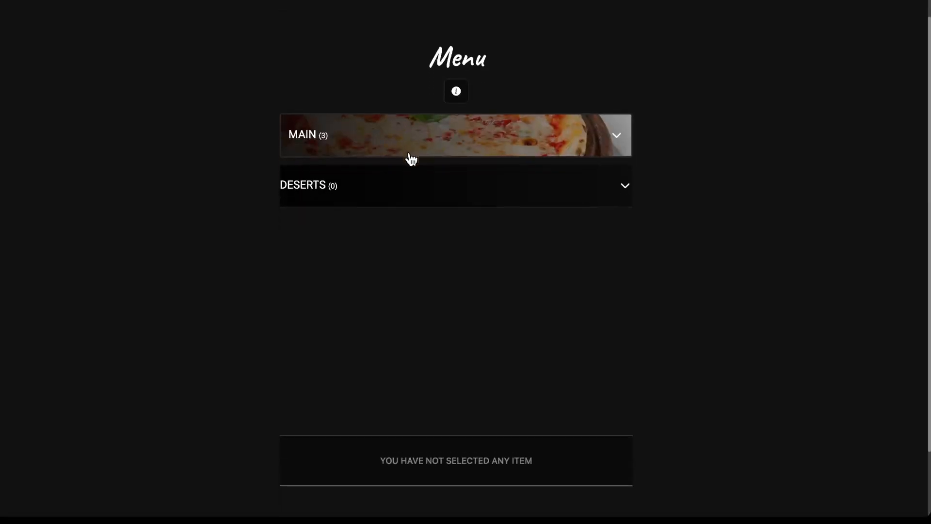
{"action": "left_click", "coordinate": [410, 143]}
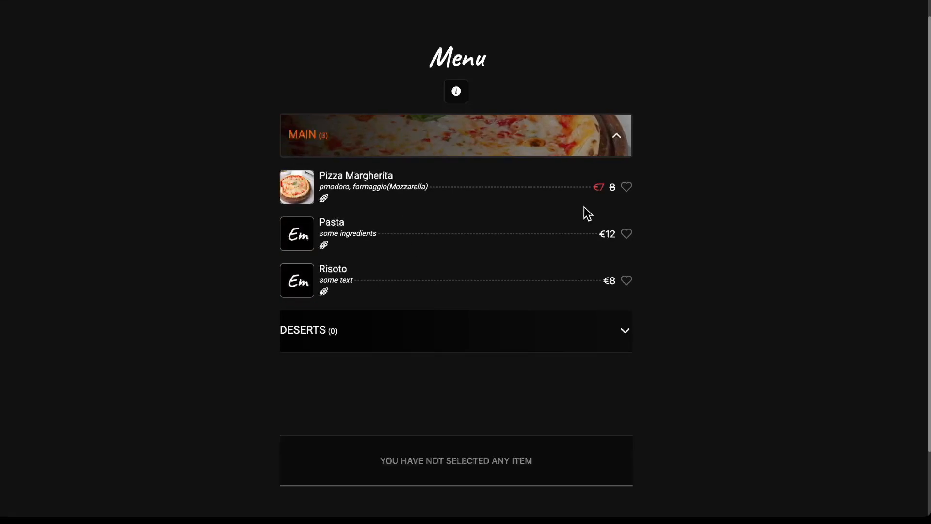
{"action": "left_click", "coordinate": [627, 189]}
{"action": "left_click", "coordinate": [628, 236]}
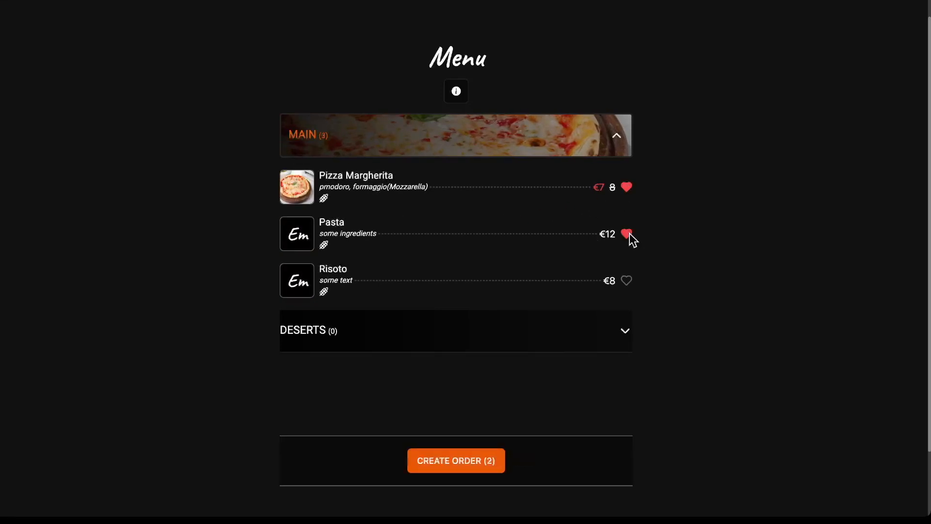
{"action": "left_click", "coordinate": [461, 463]}
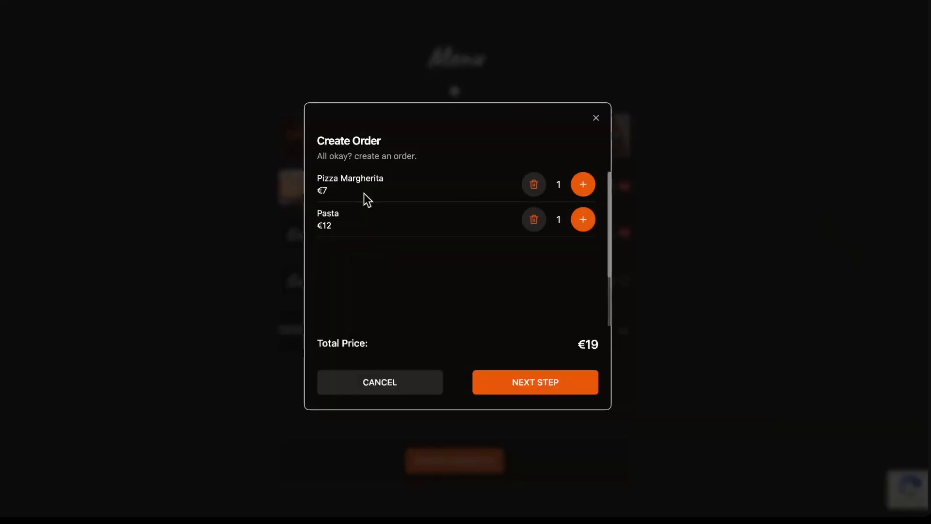
Set quantities to 2 Pizza Margherita and 1 Pasta (€26) and continue to details.
{"action": "left_click", "coordinate": [585, 221]}
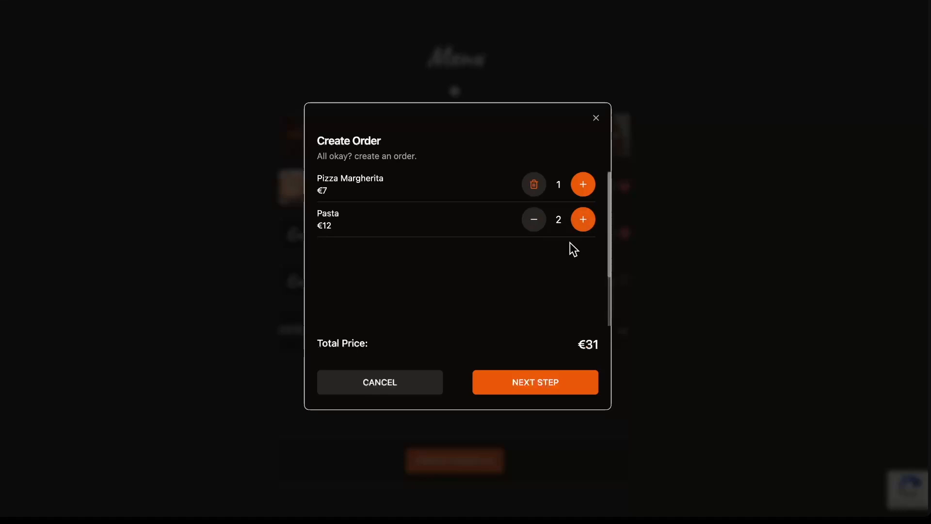
{"action": "left_click", "coordinate": [534, 221]}
{"action": "left_click", "coordinate": [581, 185]}
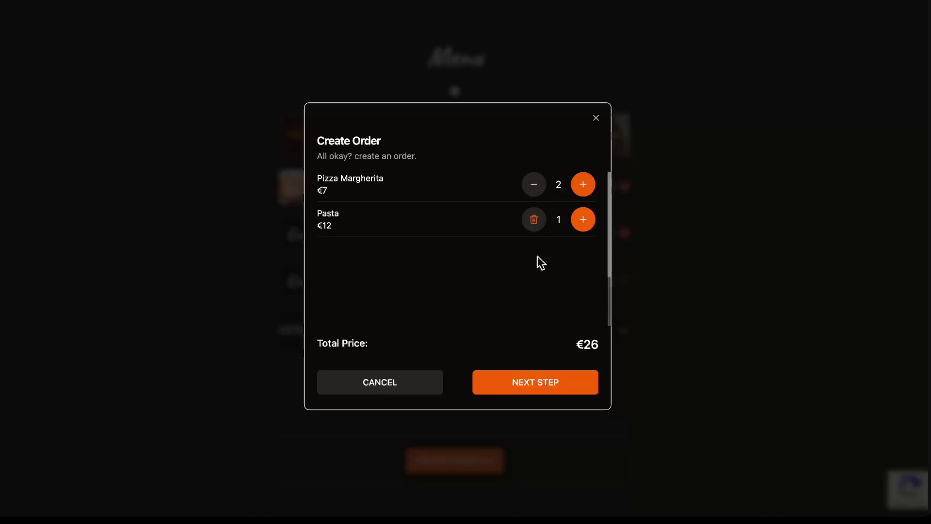
{"action": "left_click", "coordinate": [532, 386]}
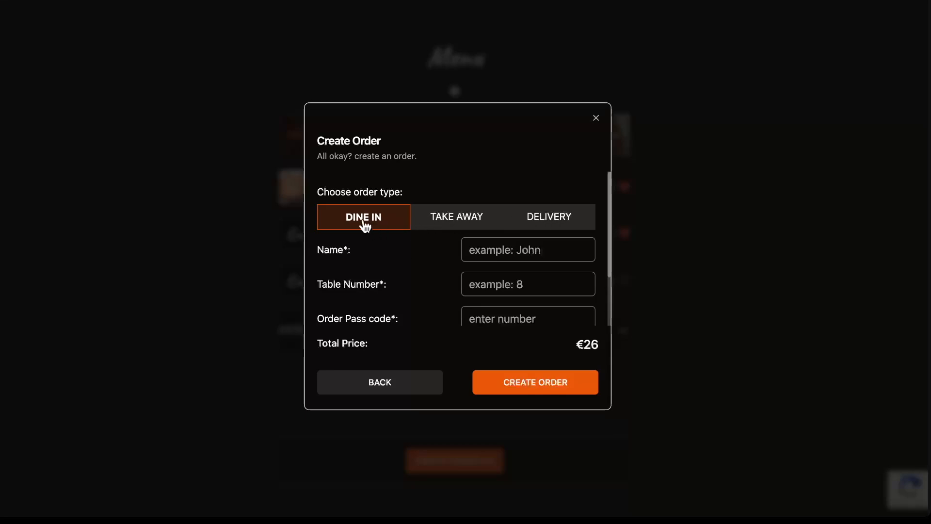
{"action": "scroll", "coordinate": [432, 243], "scroll_direction": "down", "scroll_amount": 2}
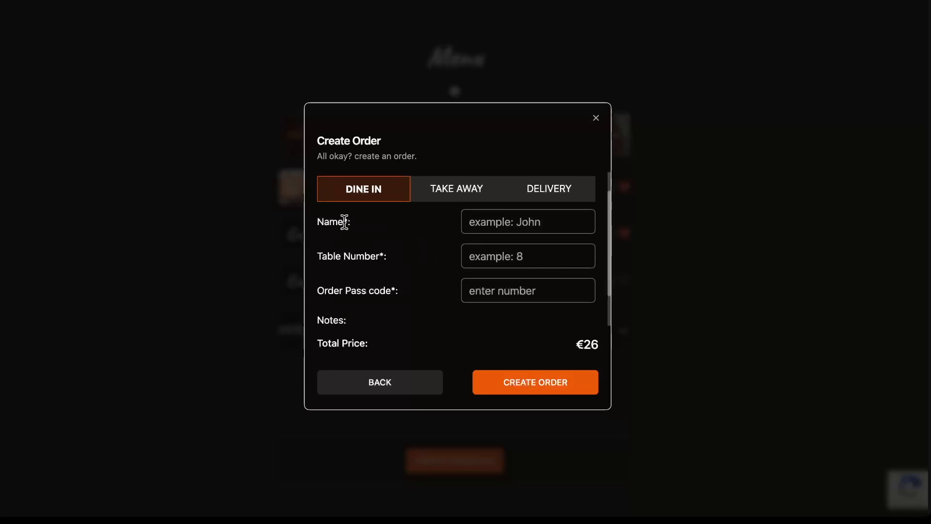
{"action": "scroll", "coordinate": [388, 250], "scroll_direction": "down", "scroll_amount": 2}
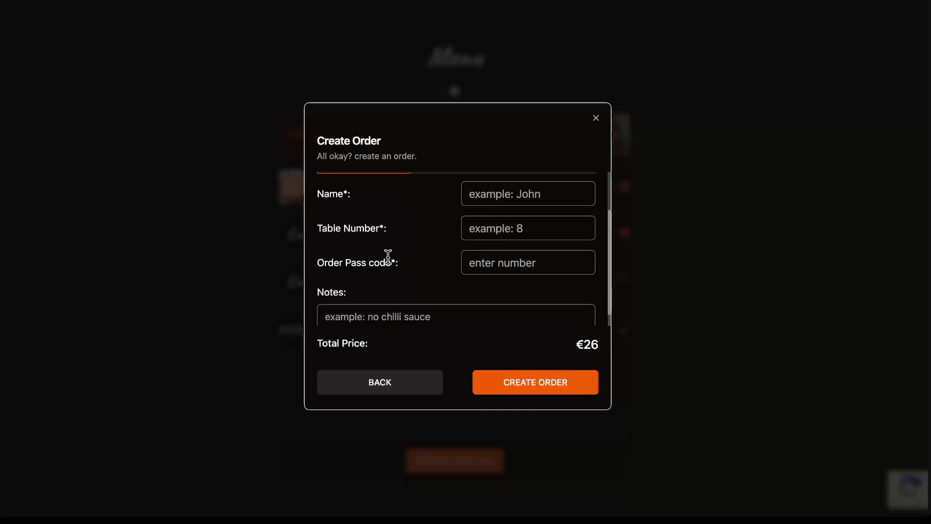
{"action": "left_click_drag", "start_coordinate": [398, 262], "coordinate": [316, 263]}
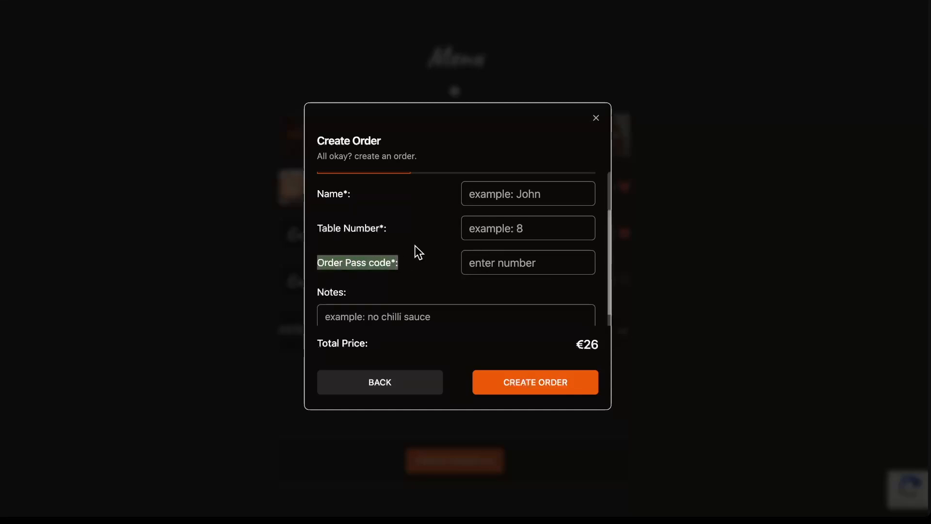
{"action": "scroll", "coordinate": [414, 246], "scroll_direction": "up", "scroll_amount": 4}
{"action": "left_click", "coordinate": [459, 216]}
{"action": "scroll", "coordinate": [437, 257], "scroll_direction": "down", "scroll_amount": 2}
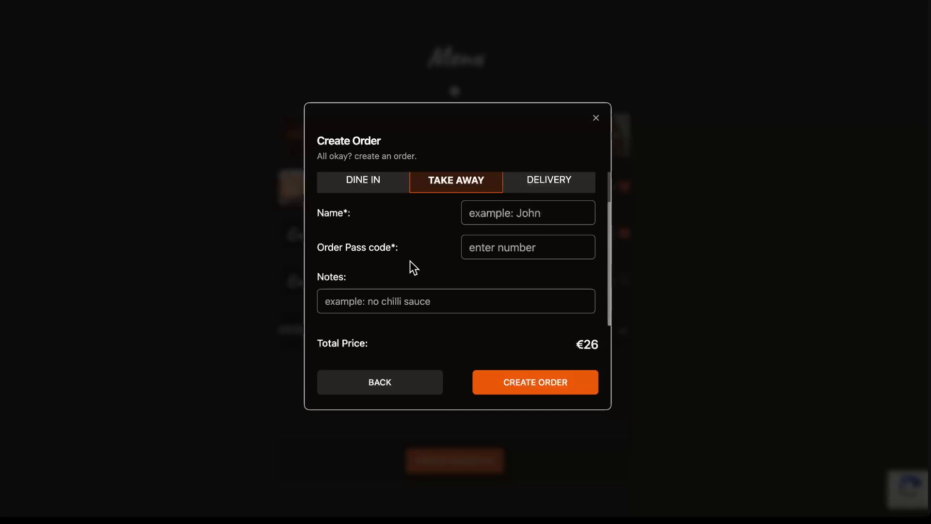
{"action": "left_click", "coordinate": [534, 183]}
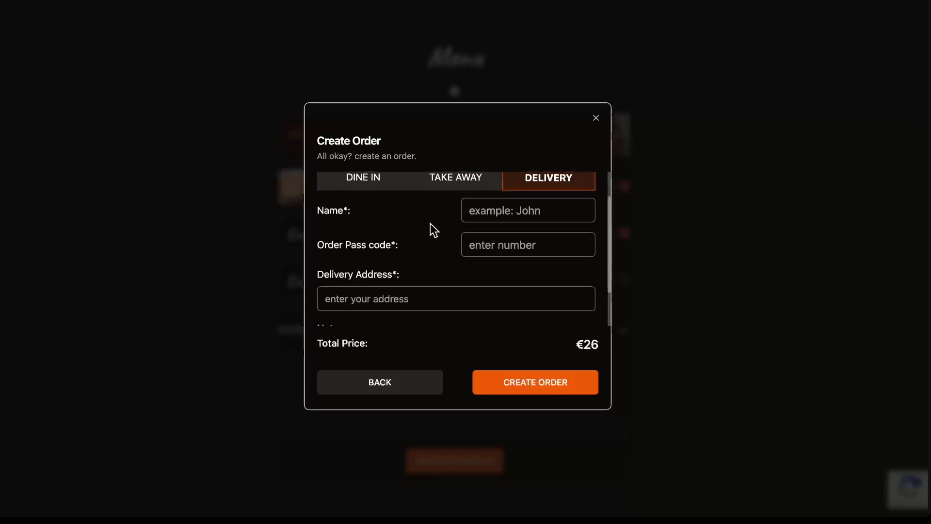
{"action": "scroll", "coordinate": [380, 291], "scroll_direction": "down", "scroll_amount": 1}
{"action": "scroll", "coordinate": [407, 289], "scroll_direction": "down", "scroll_amount": 2}
{"action": "scroll", "coordinate": [375, 242], "scroll_direction": "up", "scroll_amount": 3}
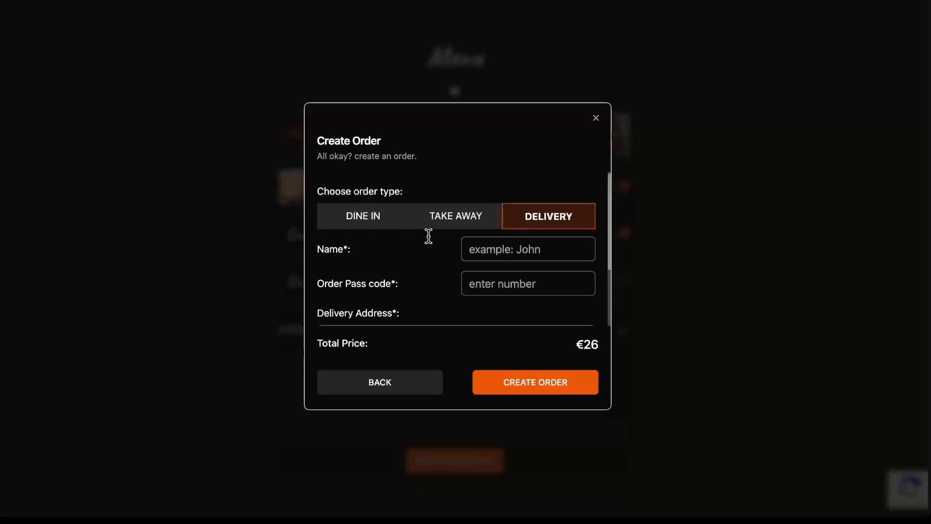
{"action": "left_click", "coordinate": [374, 215]}
{"action": "scroll", "coordinate": [404, 245], "scroll_direction": "down", "scroll_amount": 2}
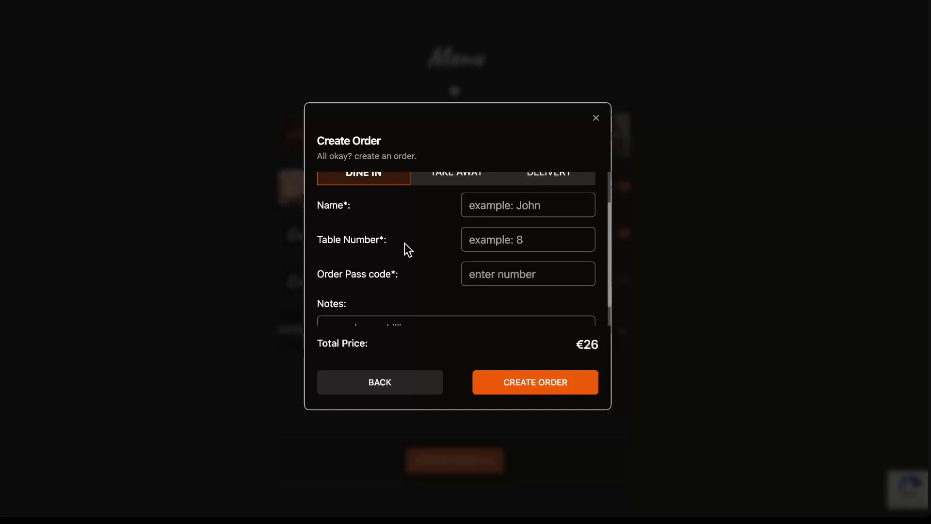
{"action": "scroll", "coordinate": [407, 233], "scroll_direction": "up", "scroll_amount": 2}
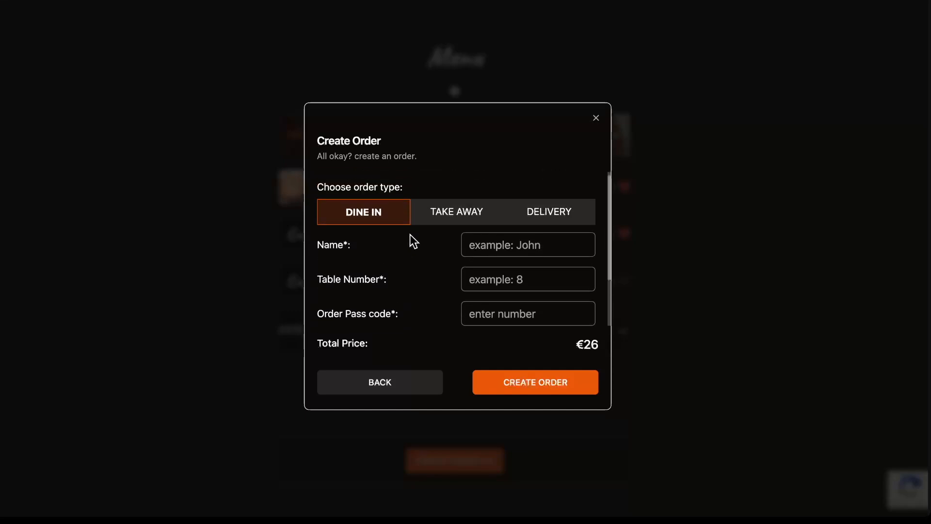
Enter the customer's name, table 4 and the order pass code, then submit the dine-in order.
{"action": "left_click", "coordinate": [473, 244]}
{"action": "type", "text": "Ben"}
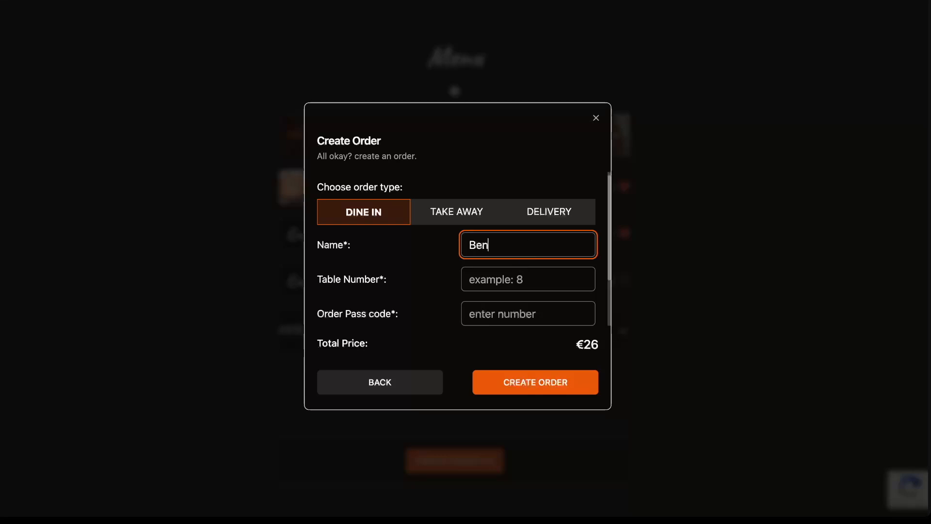
{"action": "left_click", "coordinate": [505, 283]}
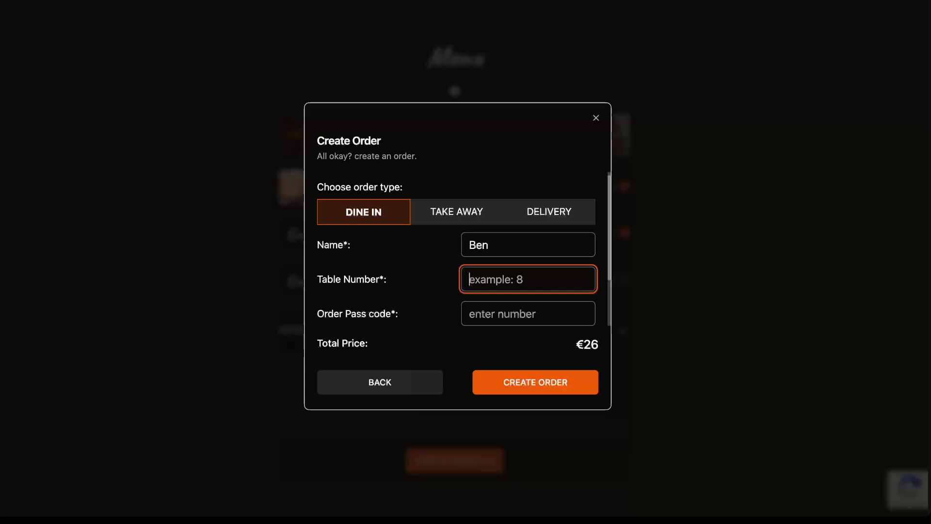
{"action": "type", "text": "4"}
{"action": "left_click", "coordinate": [499, 315]}
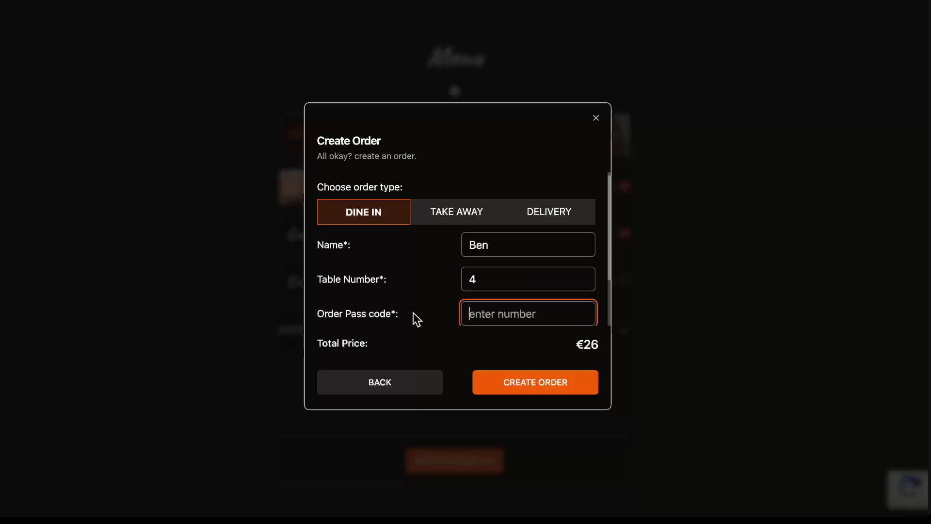
{"action": "type", "text": "49"}
{"action": "scroll", "coordinate": [495, 264], "scroll_direction": "down", "scroll_amount": 3}
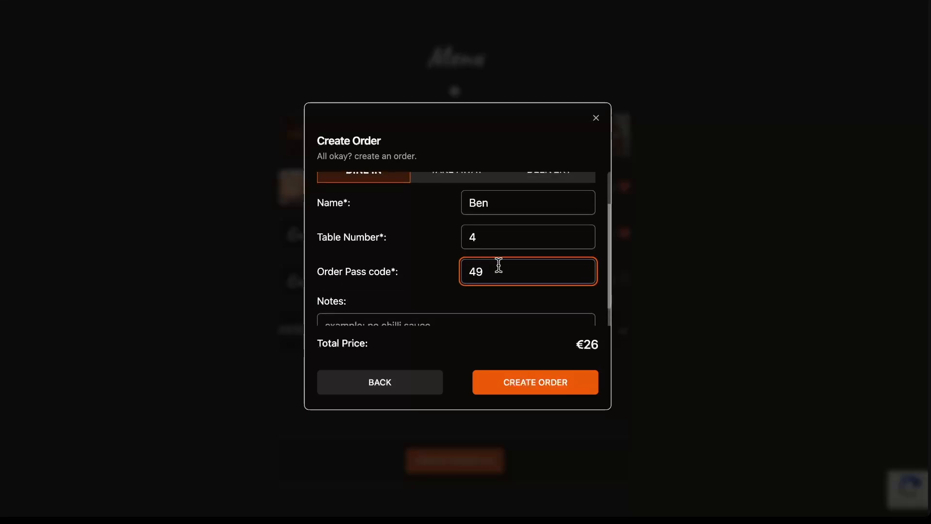
{"action": "left_click", "coordinate": [436, 299]}
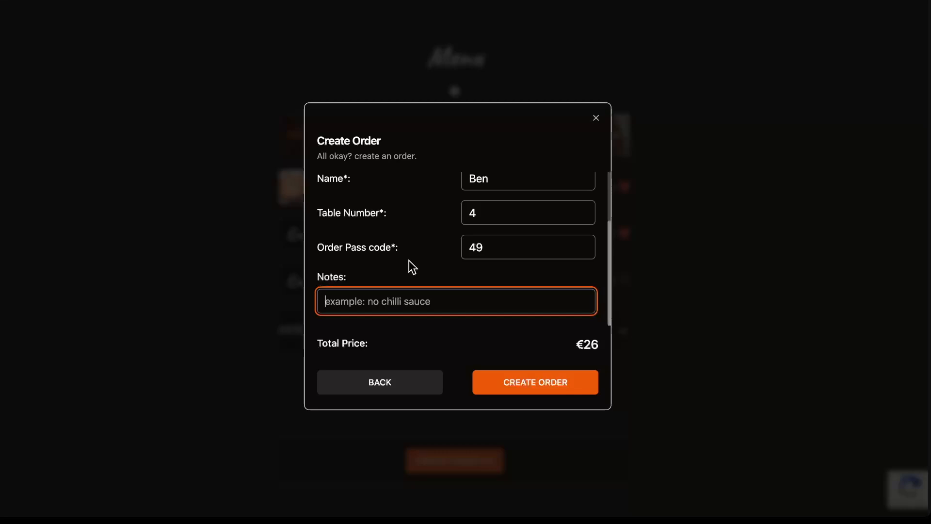
{"action": "left_click", "coordinate": [554, 391]}
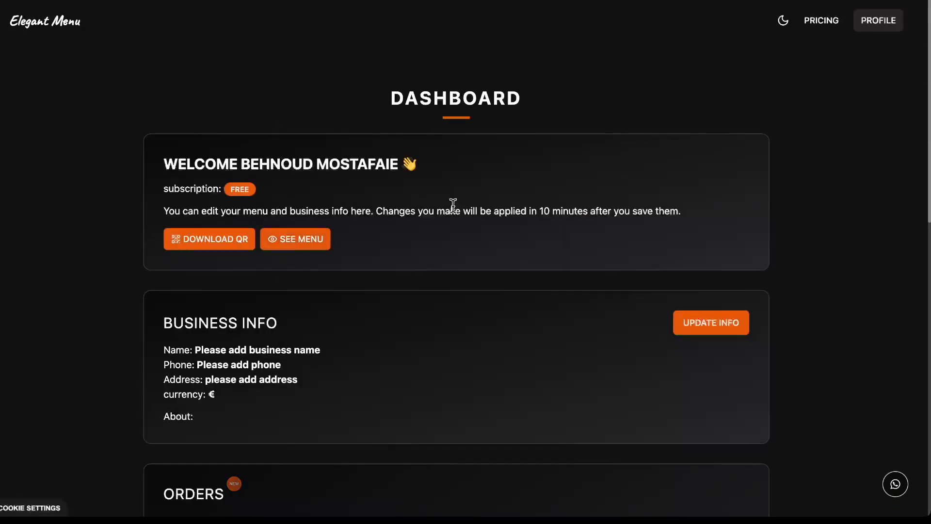
Go from the Dashboard's Orders section to the Manage Orders board.
{"action": "scroll", "coordinate": [453, 200], "scroll_direction": "down", "scroll_amount": 4}
{"action": "scroll", "coordinate": [427, 213], "scroll_direction": "down", "scroll_amount": 5}
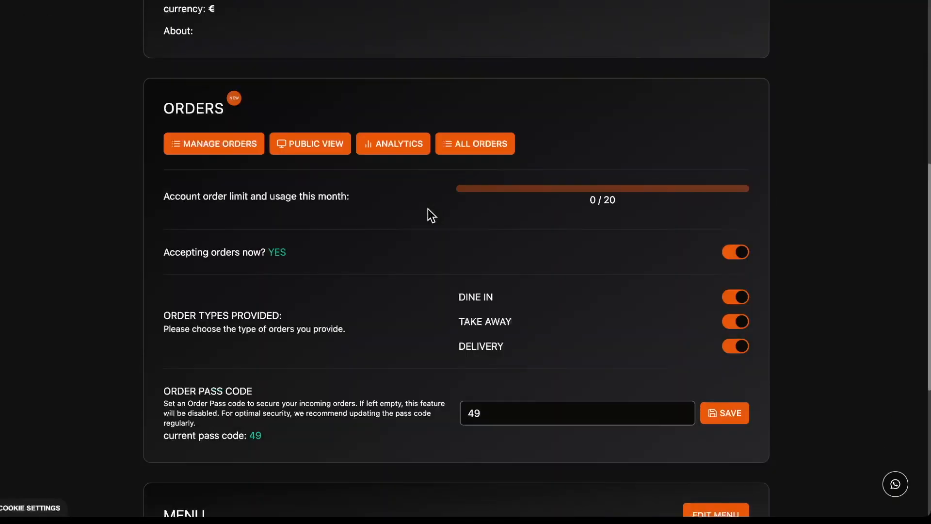
{"action": "left_click", "coordinate": [229, 144]}
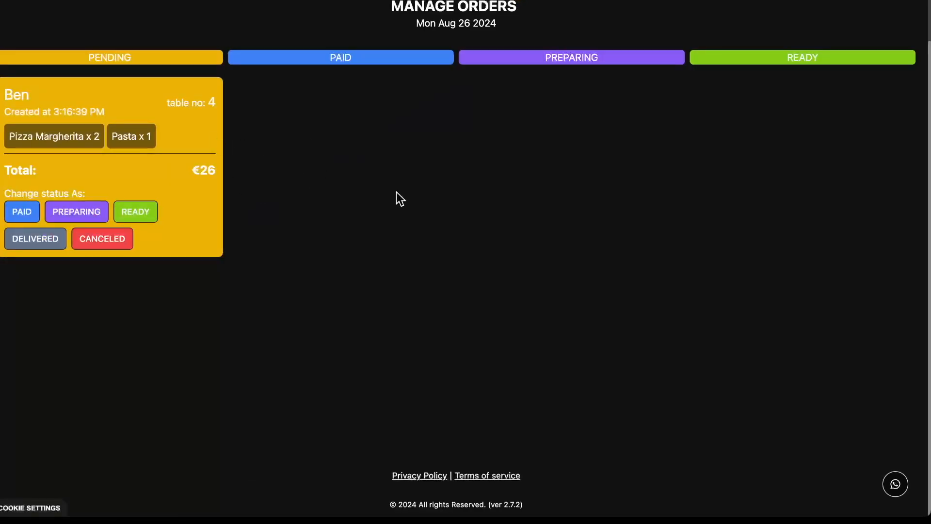
{"action": "scroll", "coordinate": [436, 198], "scroll_direction": "up", "scroll_amount": 2}
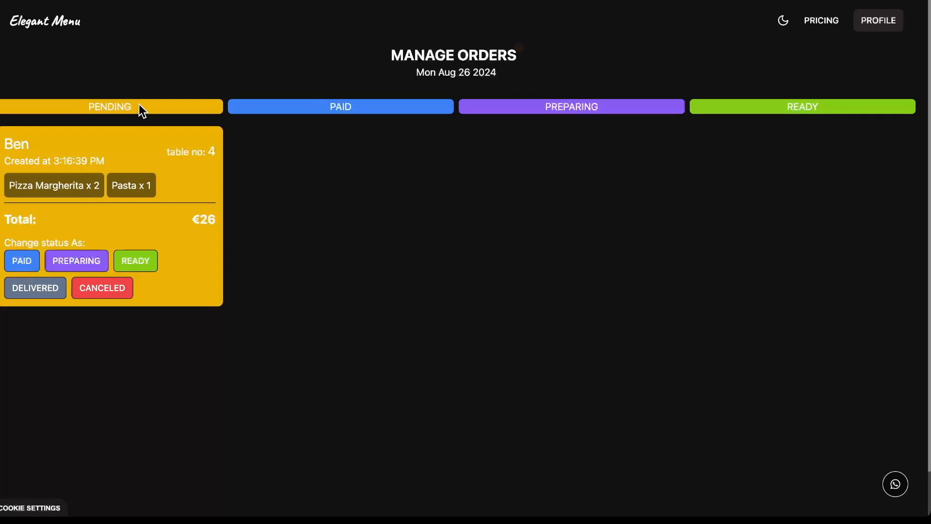
Highlight the Pending heading, the order's table number 4, and its €26 total.
{"action": "left_click_drag", "start_coordinate": [138, 104], "coordinate": [83, 102]}
{"action": "left_click", "coordinate": [165, 115]}
{"action": "double_click", "coordinate": [211, 151]}
{"action": "double_click", "coordinate": [213, 219]}
Move the table 4 order to Paid, Preparing, then Ready, and return to the Profile dashboard.
{"action": "left_click", "coordinate": [185, 222]}
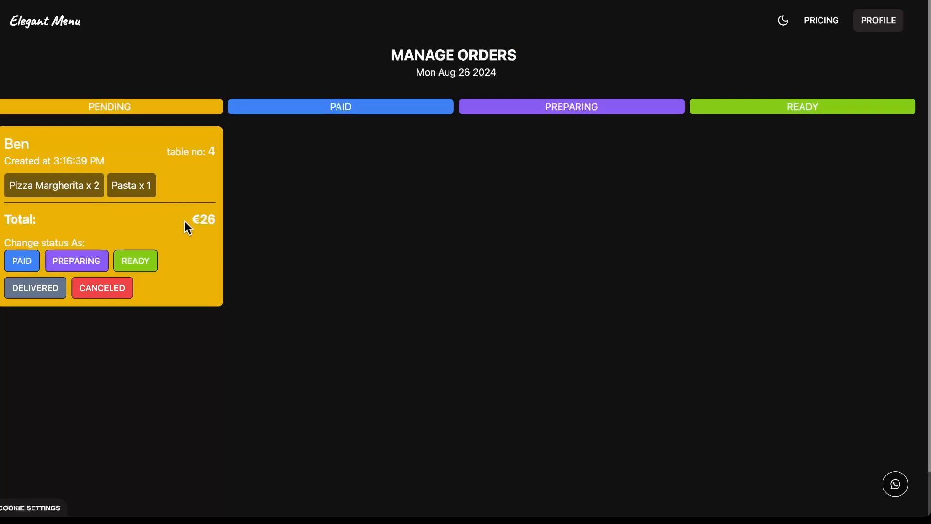
{"action": "left_click", "coordinate": [25, 261]}
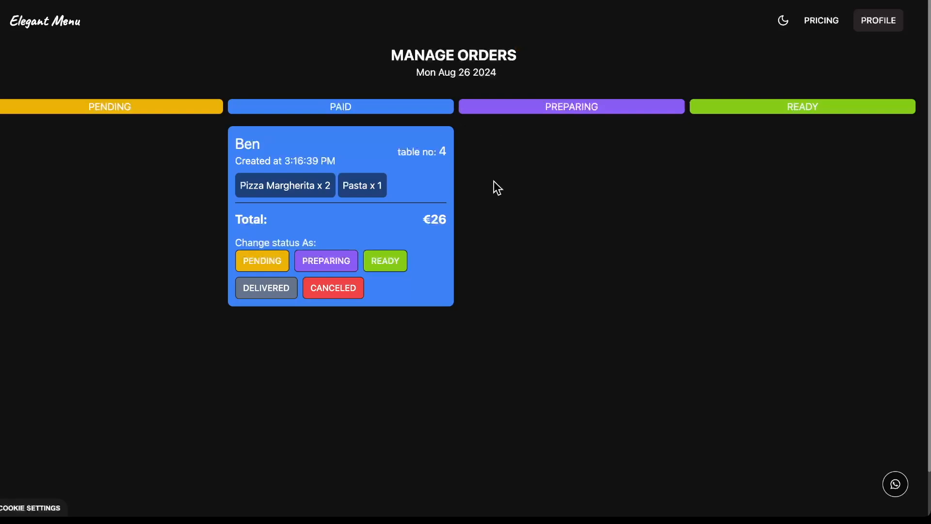
{"action": "left_click", "coordinate": [335, 257]}
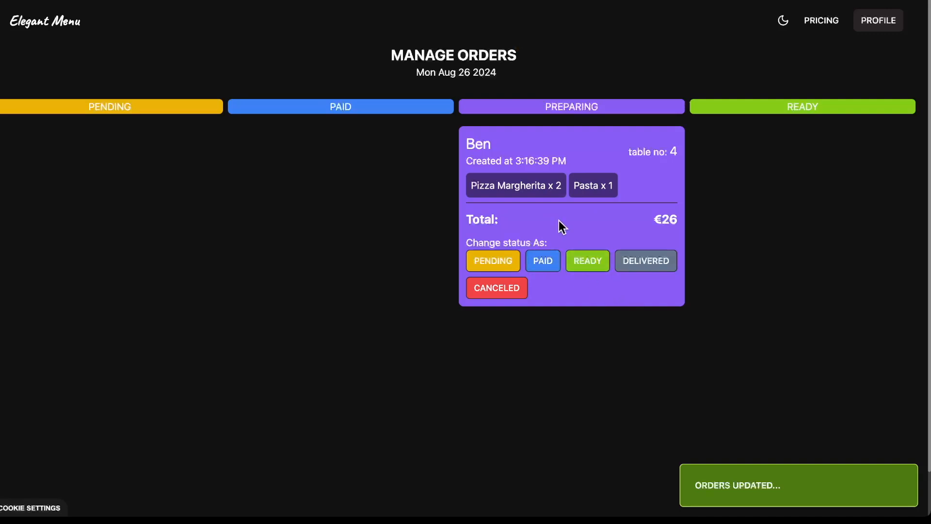
{"action": "left_click", "coordinate": [592, 265]}
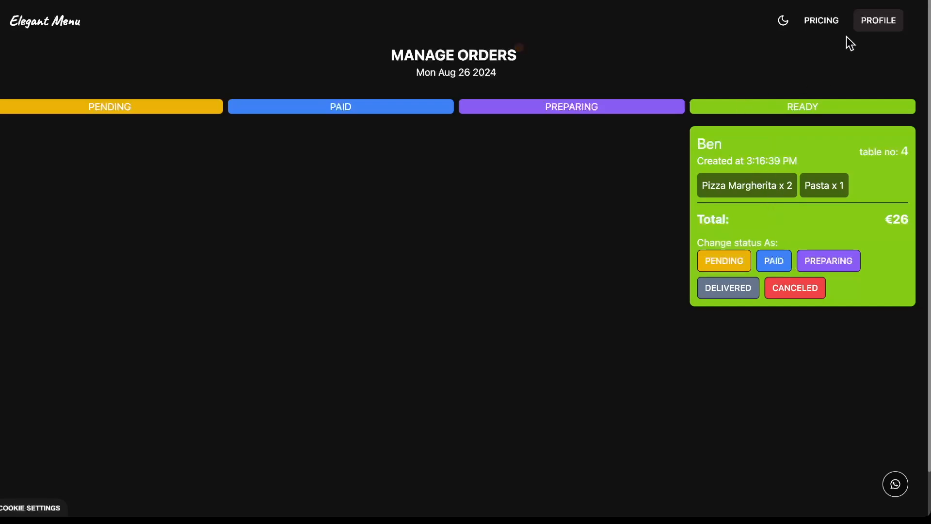
{"action": "left_click", "coordinate": [868, 21]}
{"action": "scroll", "coordinate": [254, 284], "scroll_direction": "down", "scroll_amount": 5}
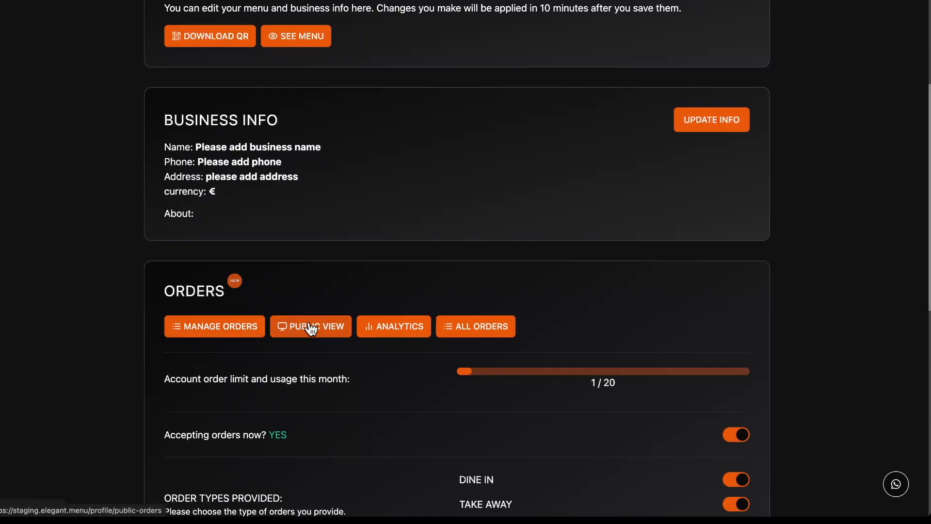
{"action": "left_click", "coordinate": [310, 326]}
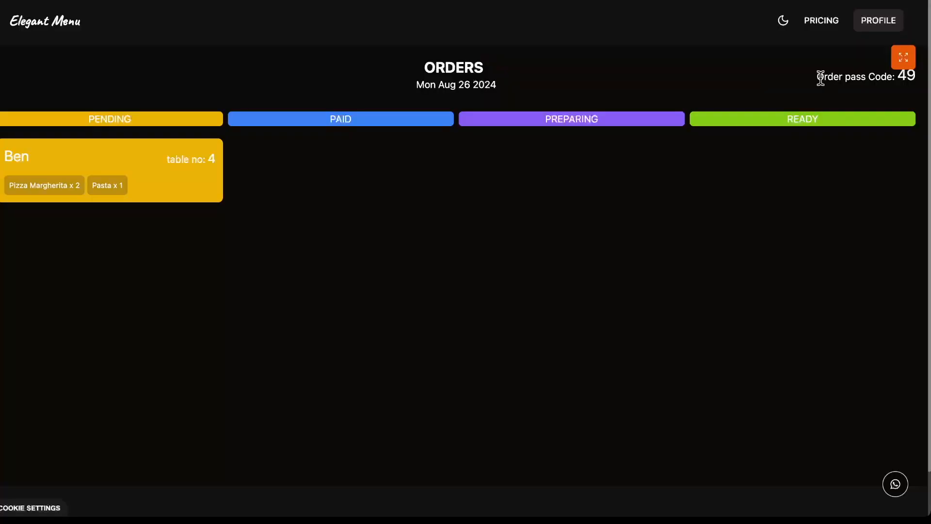
{"action": "left_click_drag", "start_coordinate": [819, 76], "coordinate": [919, 76]}
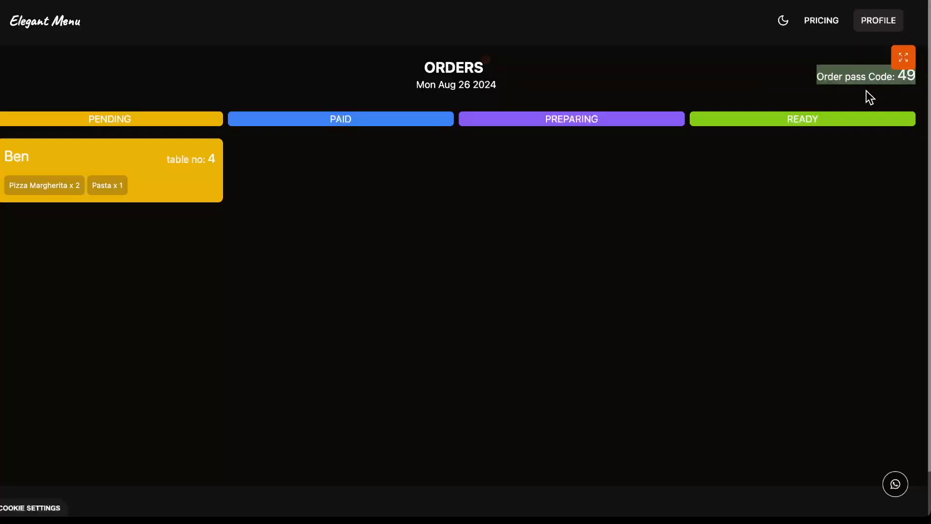
{"action": "double_click", "coordinate": [906, 77]}
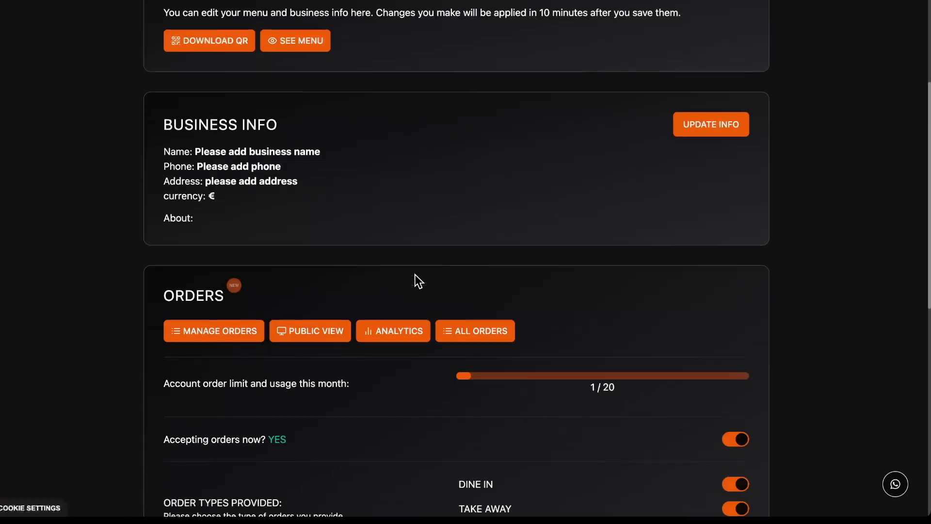
{"action": "scroll", "coordinate": [416, 276], "scroll_direction": "down", "scroll_amount": 2}
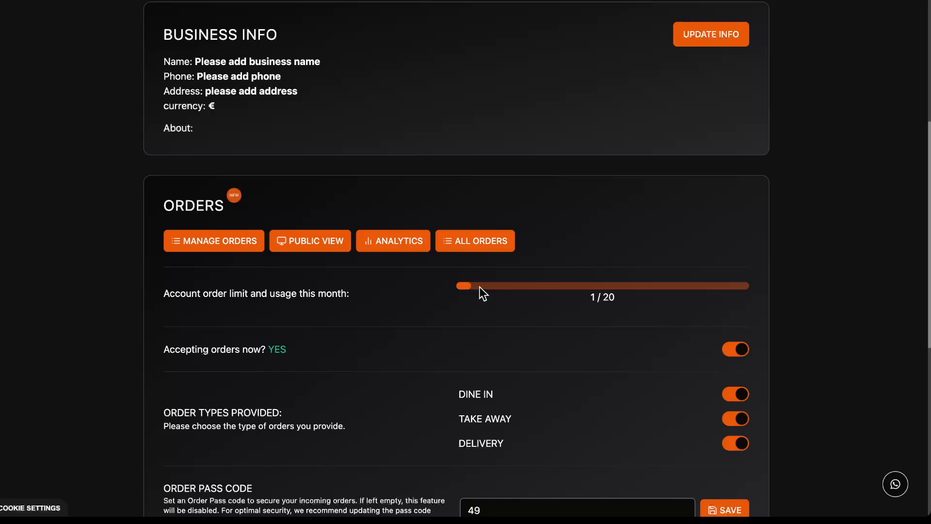
{"action": "double_click", "coordinate": [593, 297]}
{"action": "double_click", "coordinate": [606, 297]}
{"action": "left_click_drag", "start_coordinate": [608, 303], "coordinate": [614, 300]}
{"action": "left_click", "coordinate": [629, 297]}
{"action": "double_click", "coordinate": [608, 296]}
{"action": "left_click", "coordinate": [401, 243]}
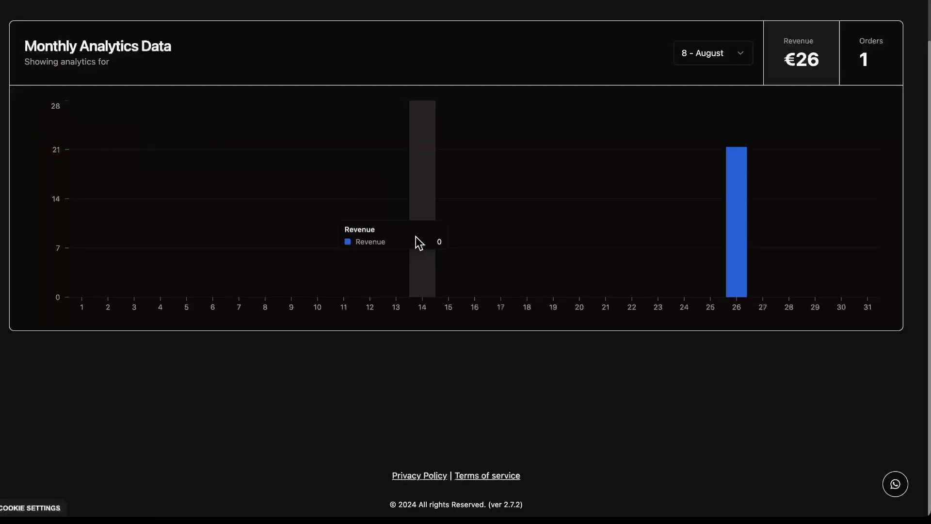
{"action": "mouse_move", "coordinate": [735, 177]}
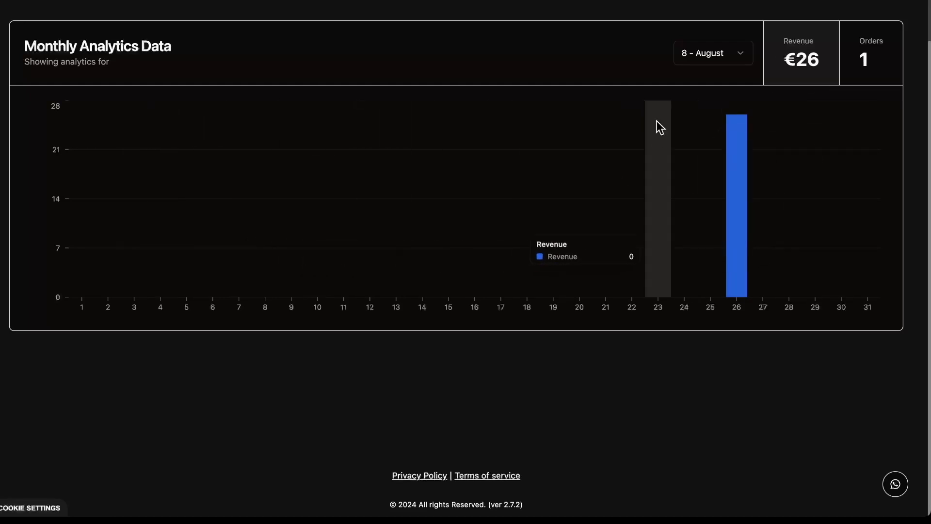
{"action": "left_click", "coordinate": [707, 55]}
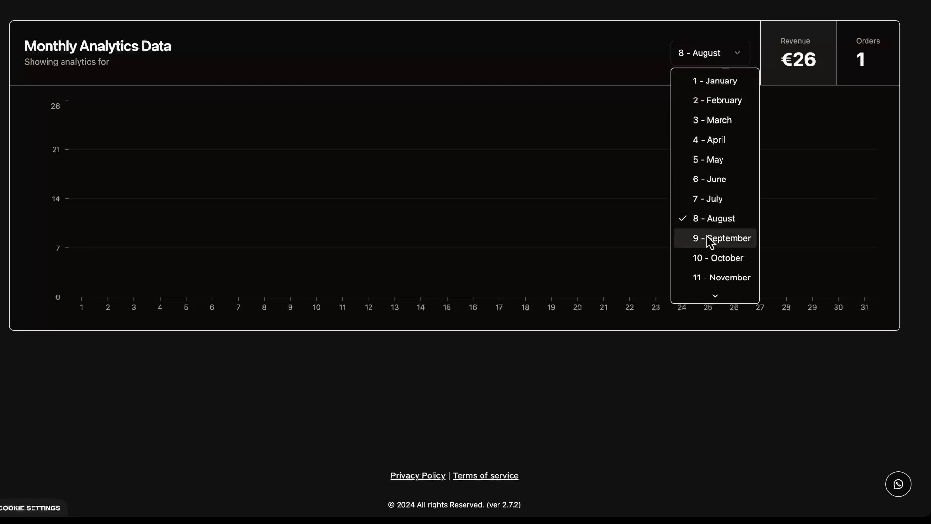
{"action": "left_click", "coordinate": [641, 72]}
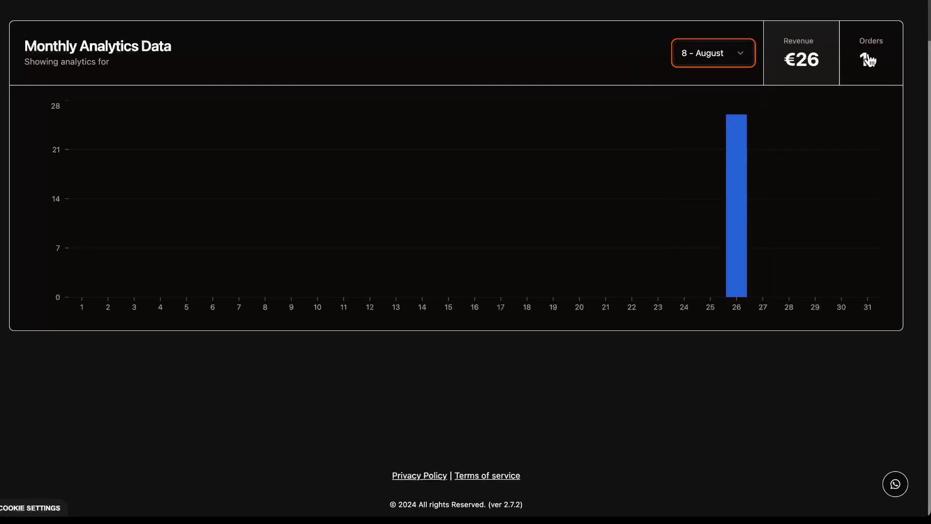
{"action": "key", "text": "alt+Left"}
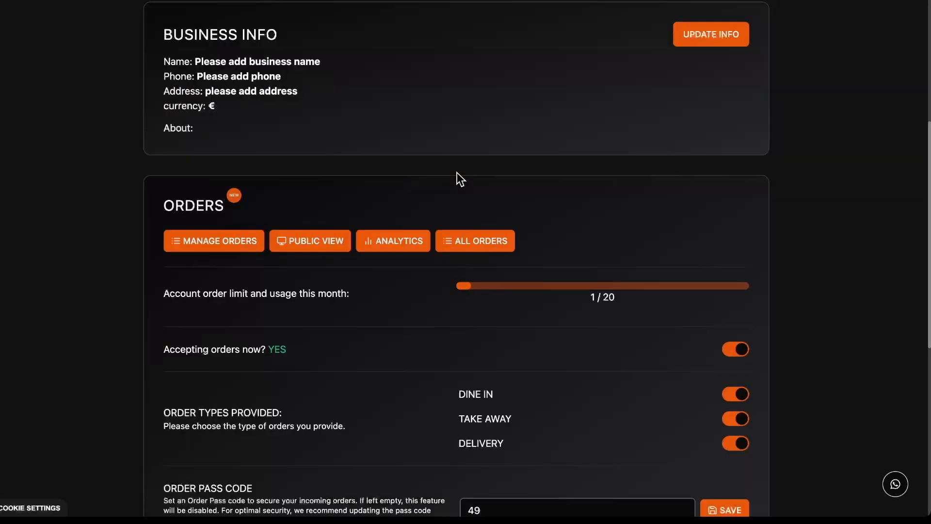
In All Orders, mark the €26 dine-in order as Delivered.
{"action": "left_click", "coordinate": [489, 239]}
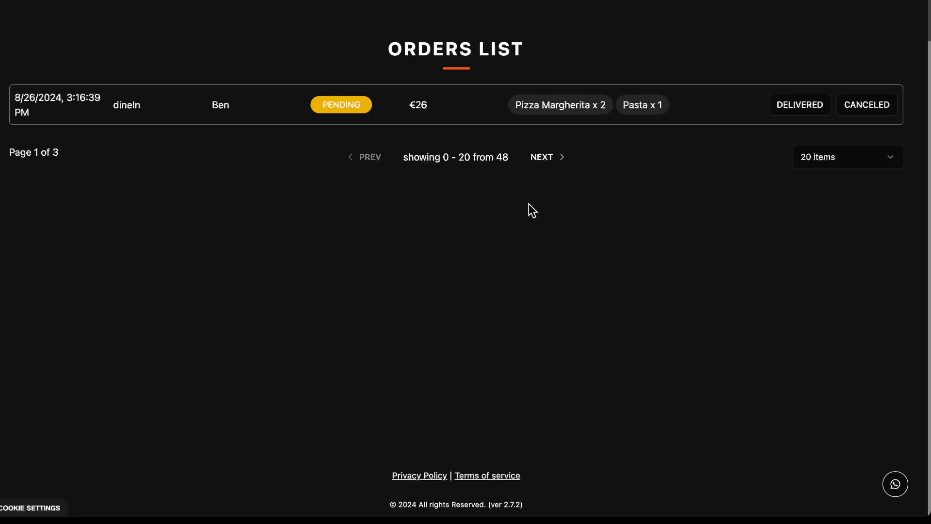
{"action": "scroll", "coordinate": [537, 208], "scroll_direction": "up", "scroll_amount": 2}
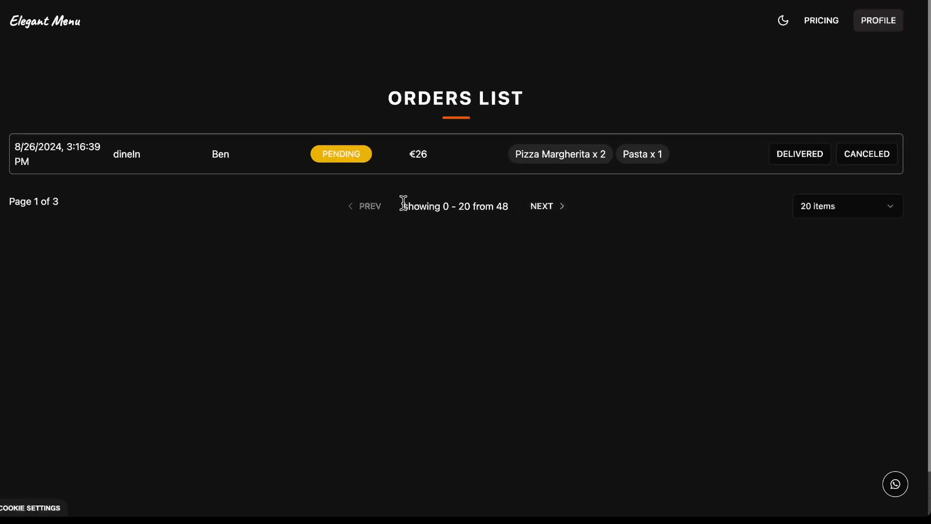
{"action": "left_click", "coordinate": [796, 157]}
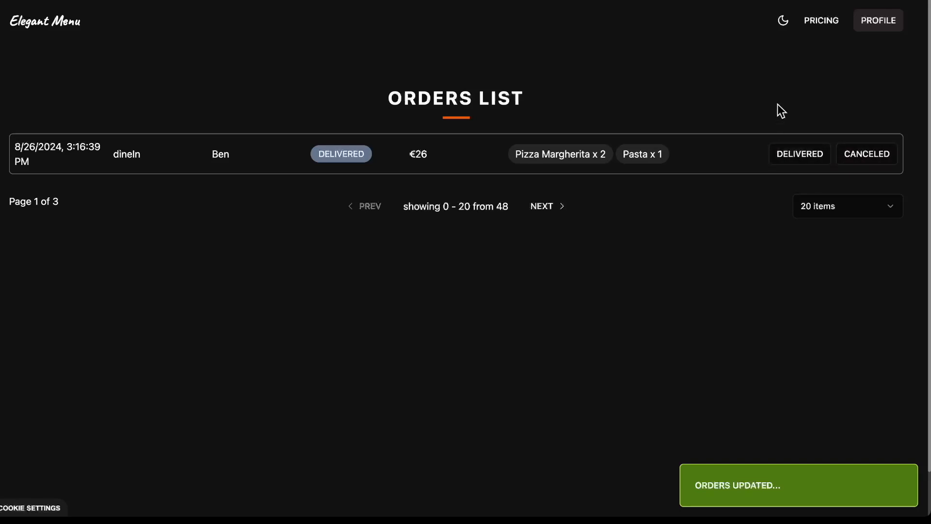
Return to the Profile dashboard and review order types, pass code 49, and 1 / 20 usage.
{"action": "left_click", "coordinate": [877, 21]}
{"action": "scroll", "coordinate": [554, 339], "scroll_direction": "down", "scroll_amount": 10}
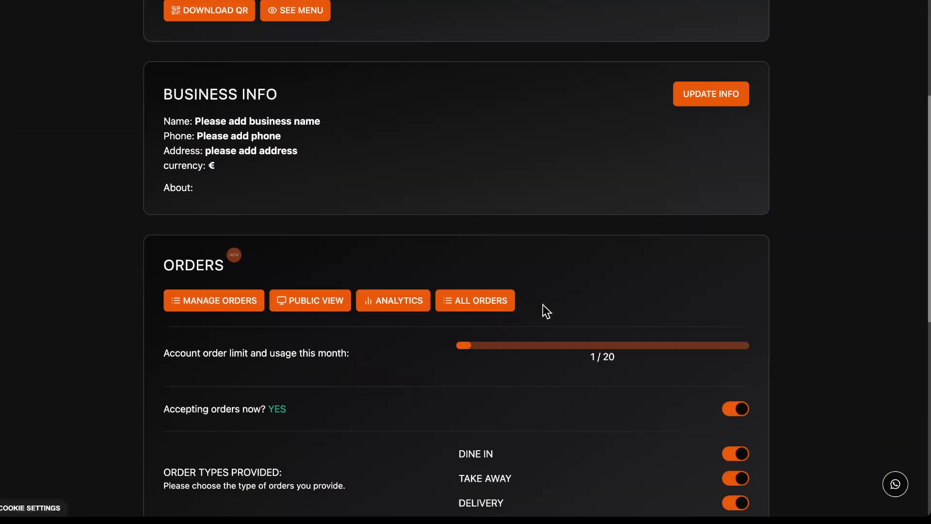
{"action": "scroll", "coordinate": [513, 299], "scroll_direction": "down", "scroll_amount": 1}
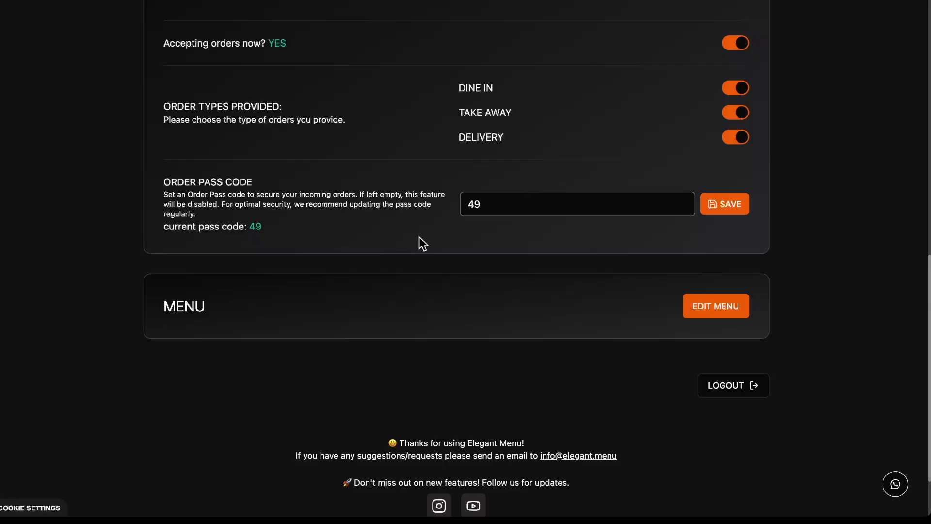
{"action": "scroll", "coordinate": [419, 235], "scroll_direction": "up", "scroll_amount": 11}
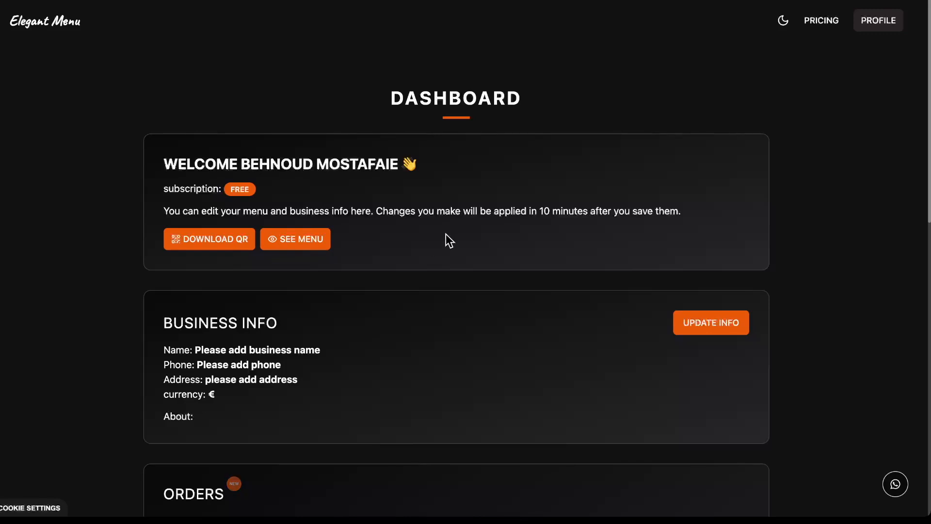
{"action": "scroll", "coordinate": [449, 230], "scroll_direction": "down", "scroll_amount": 4}
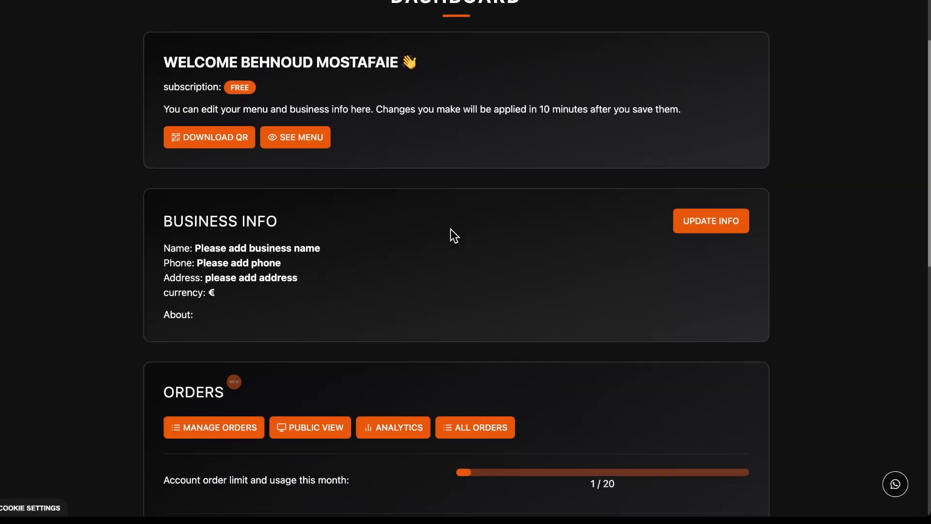
{"action": "scroll", "coordinate": [449, 236], "scroll_direction": "down", "scroll_amount": 7}
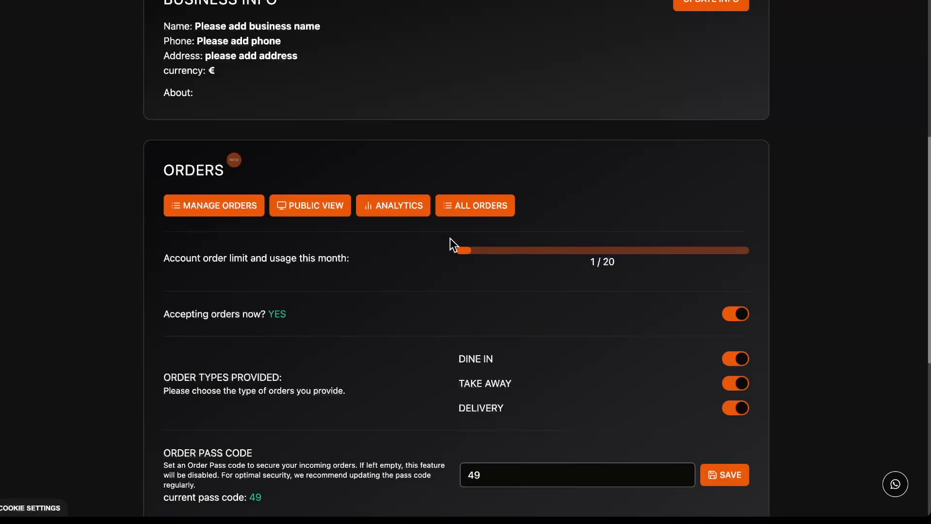
{"action": "scroll", "coordinate": [436, 238], "scroll_direction": "down", "scroll_amount": 4}
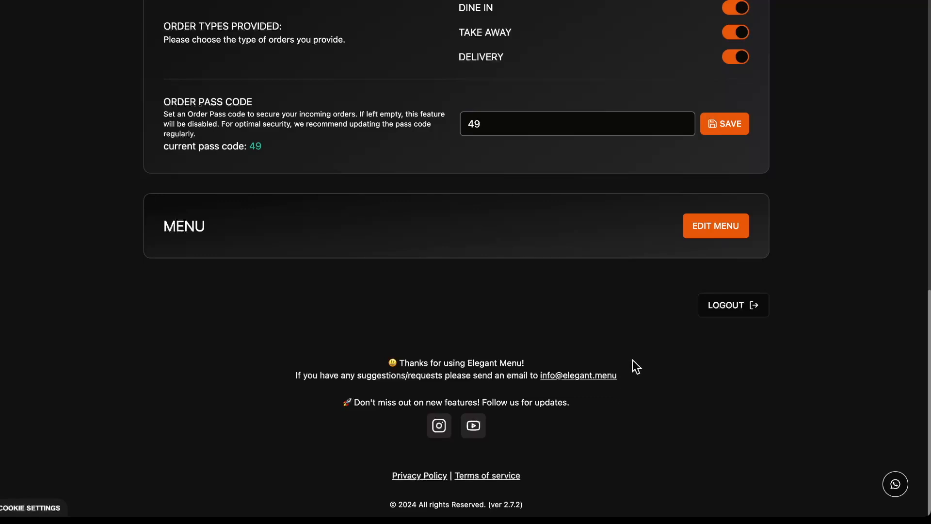
{"action": "scroll", "coordinate": [633, 361], "scroll_direction": "up", "scroll_amount": 10}
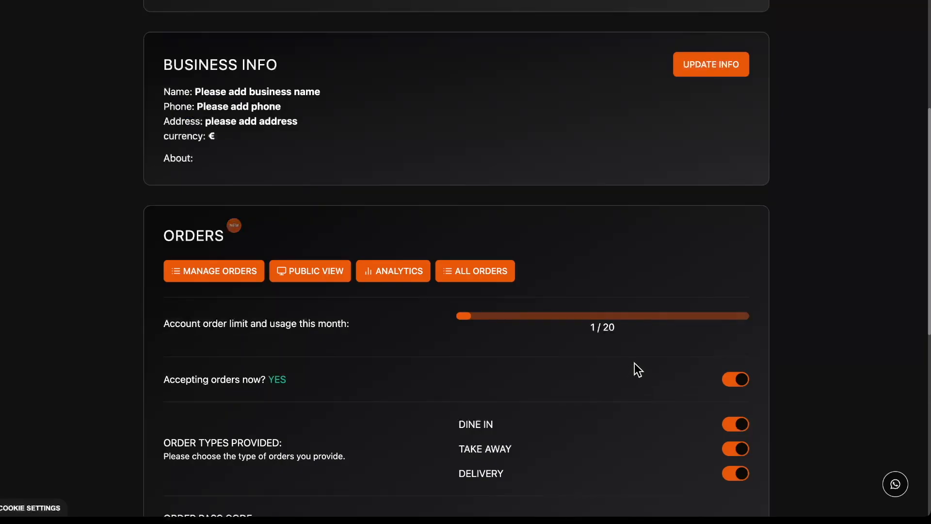